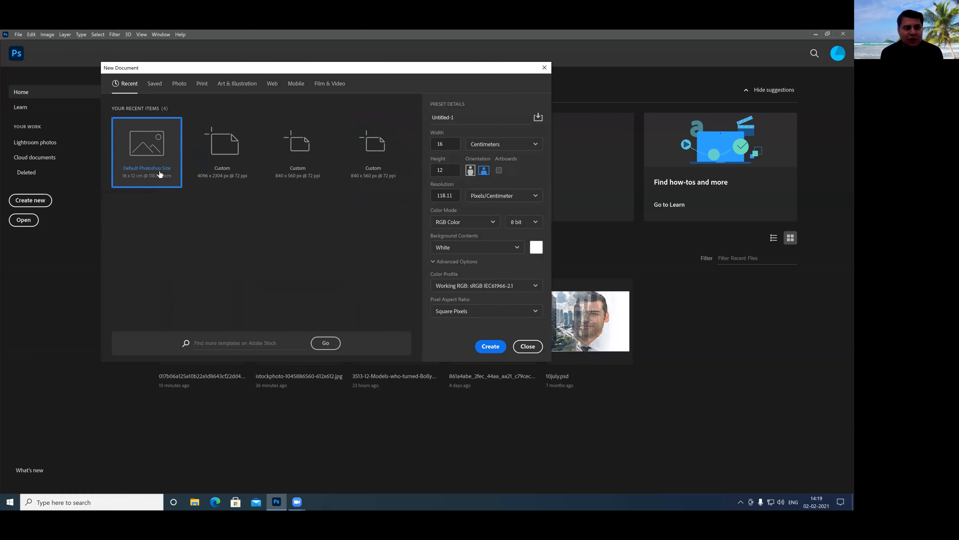
# Create a blank 16 × 12 cm document at 118.11 pixels/cm in RGB with a white background, and activate the Move tool.
pyautogui.click(489, 347)
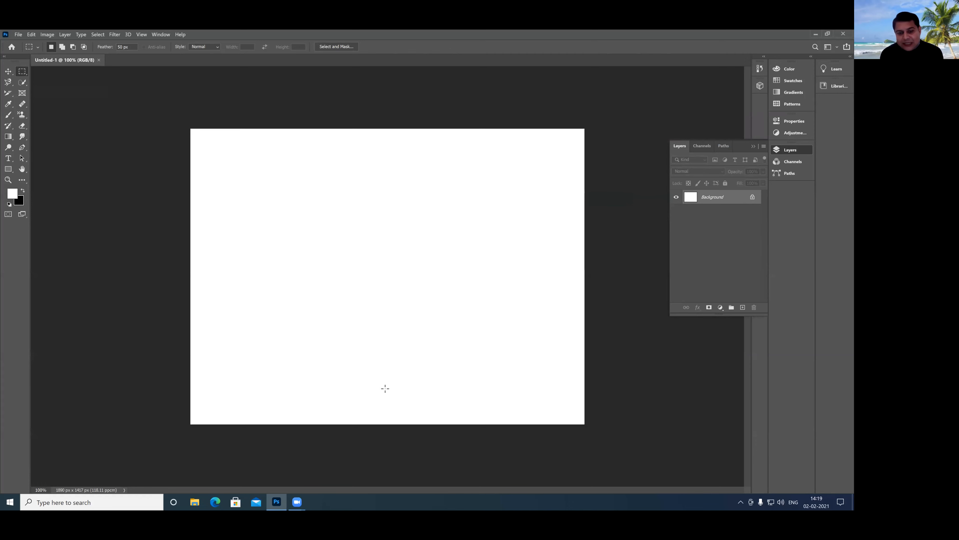
pyautogui.click(7, 72)
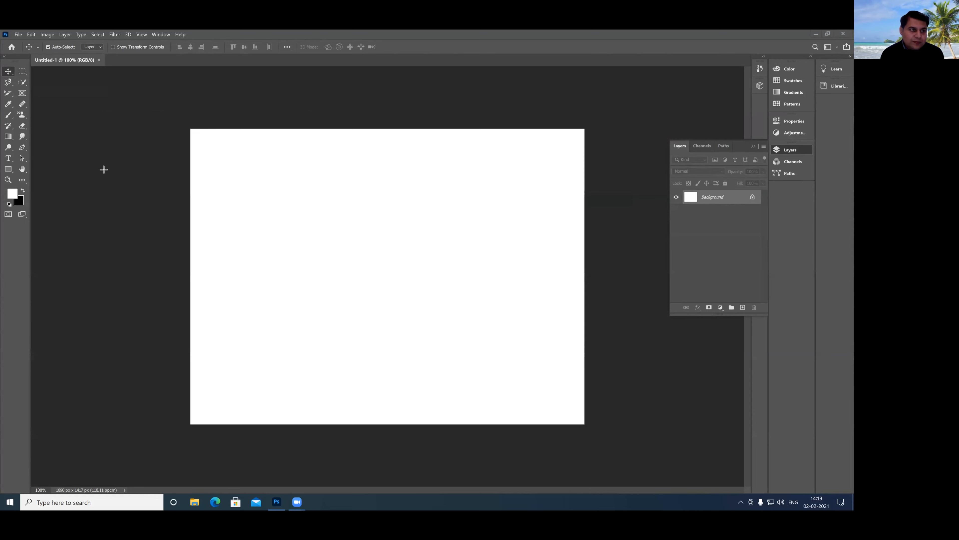
pyautogui.moveTo(103, 168); pyautogui.dragTo(29, 76)
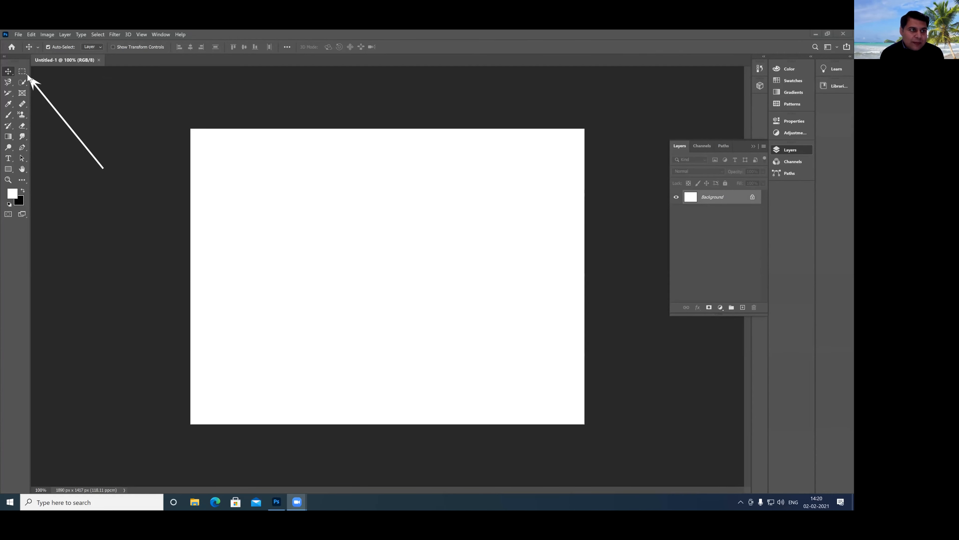
pyautogui.press('Escape')
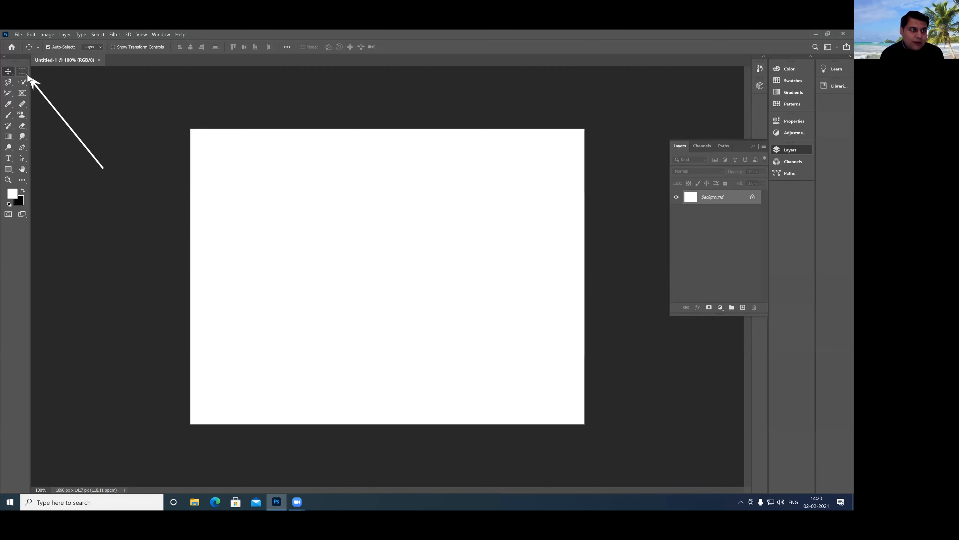
pyautogui.click(27, 74)
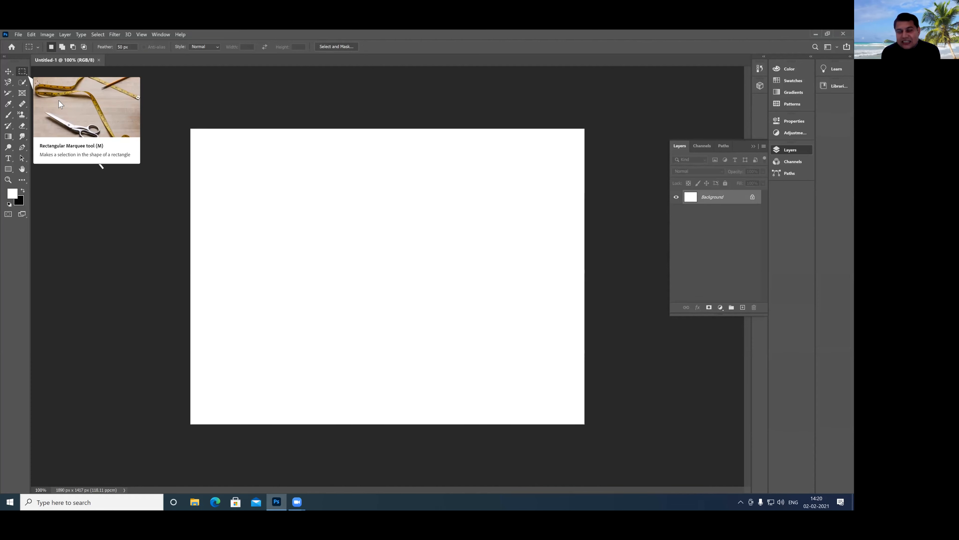
pyautogui.rightClick(22, 72)
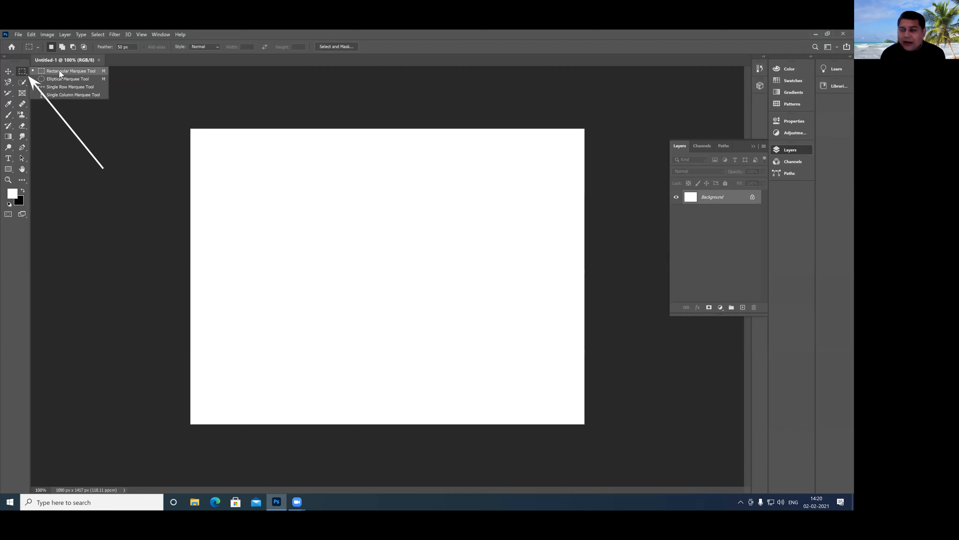
pyautogui.click(8, 71)
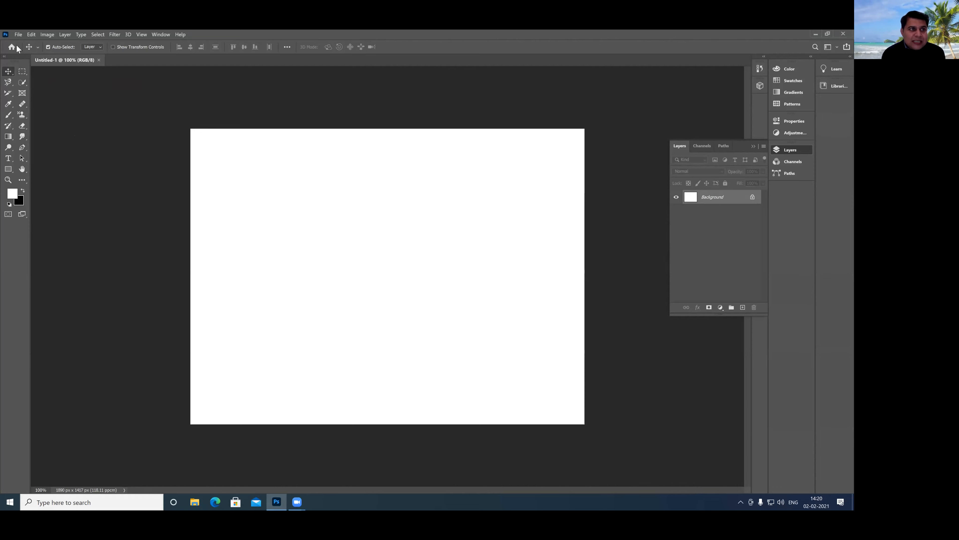
# Open the portrait 3513-12-Models-who-turned-Bollywood-actresses.jpg from the Desktop folder.
pyautogui.click(19, 35)
pyautogui.click(24, 51)
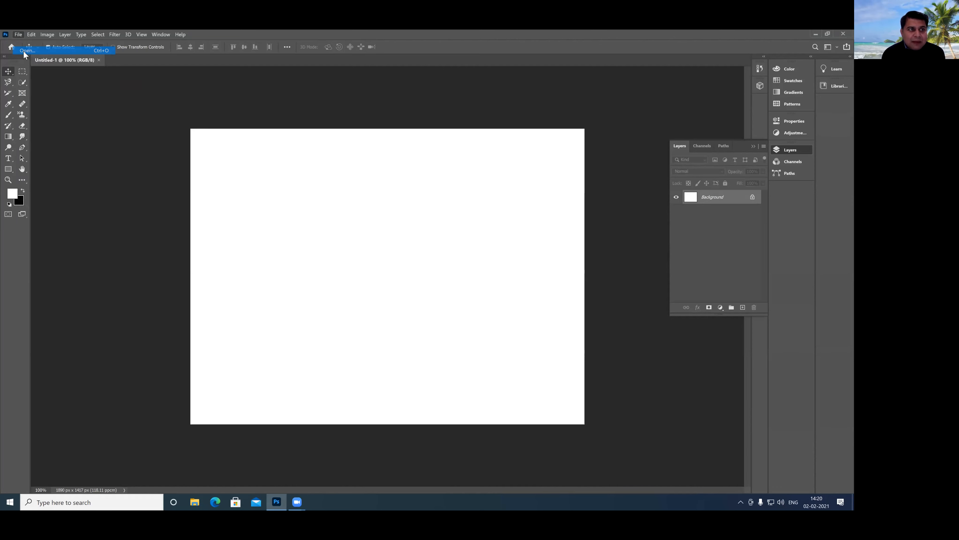
pyautogui.moveTo(255, 96); pyautogui.dragTo(255, 116)
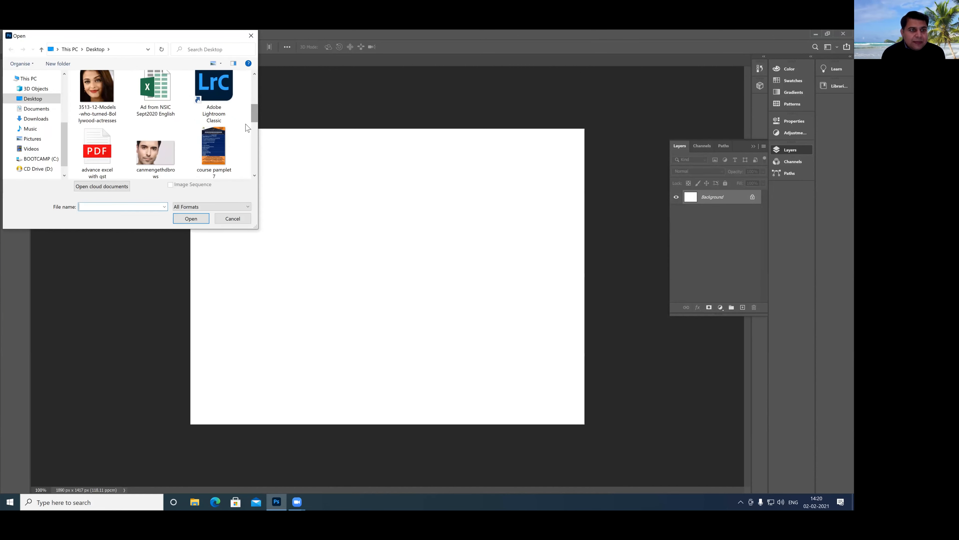
pyautogui.click(83, 102)
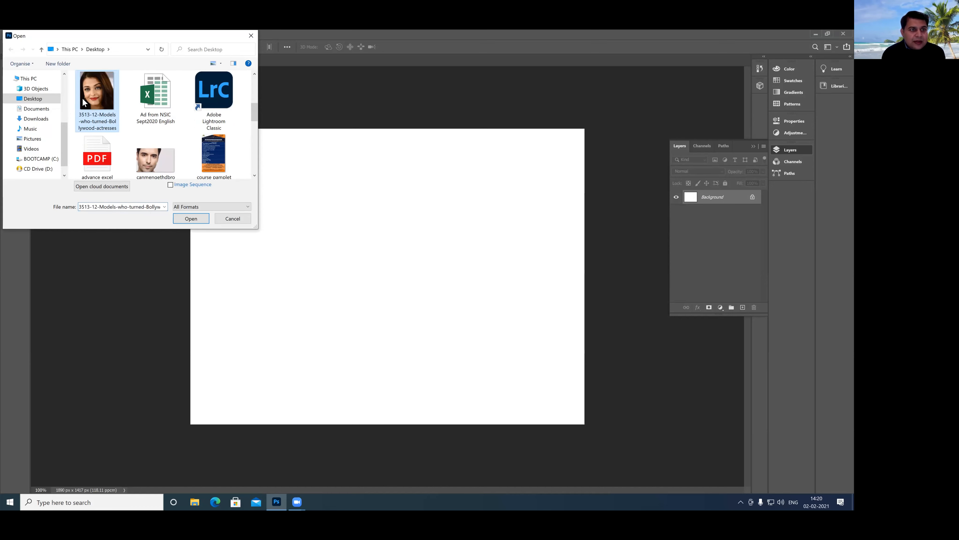
pyautogui.click(191, 218)
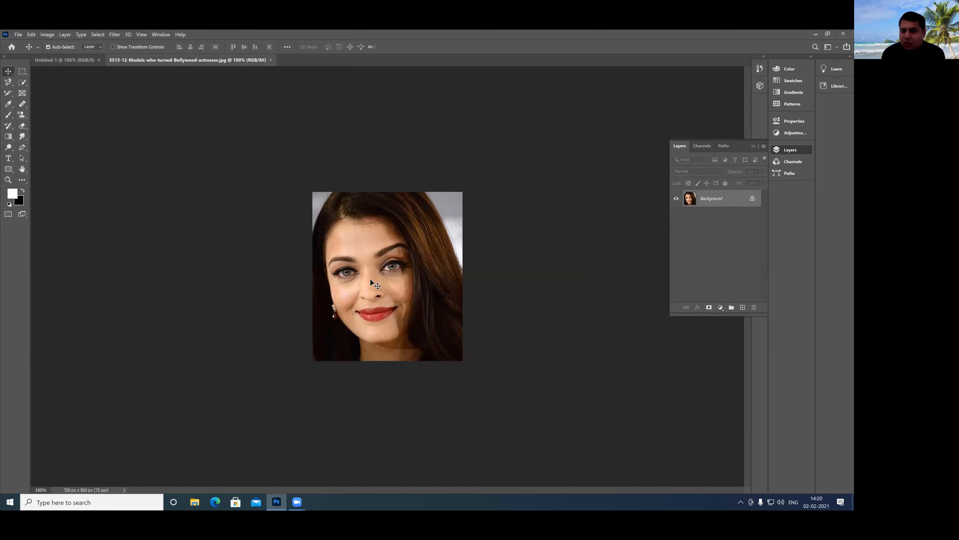
# Float the portrait's window, copy the picture onto the Untitled-1 canvas as a layer, and close the source image.
pyautogui.moveTo(141, 60); pyautogui.dragTo(411, 96)
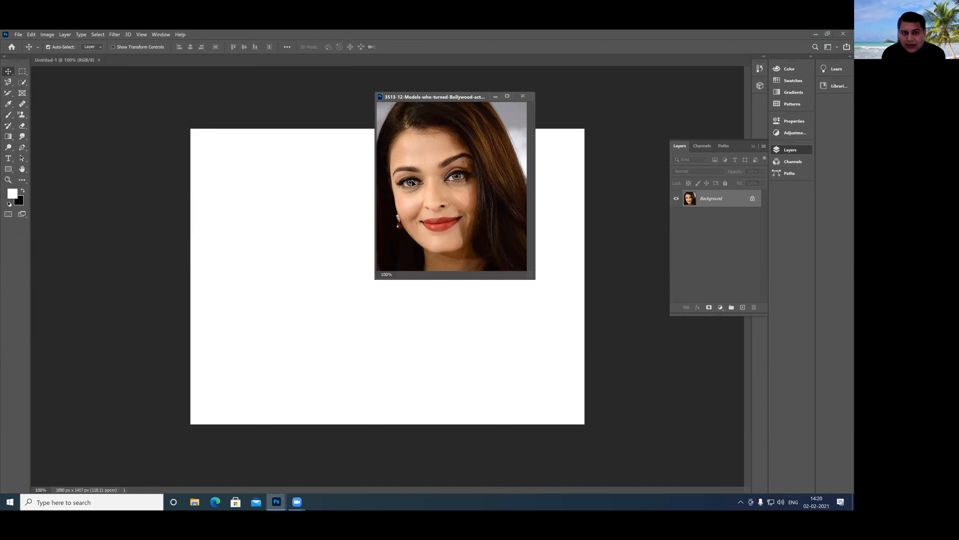
pyautogui.moveTo(302, 282); pyautogui.dragTo(301, 279)
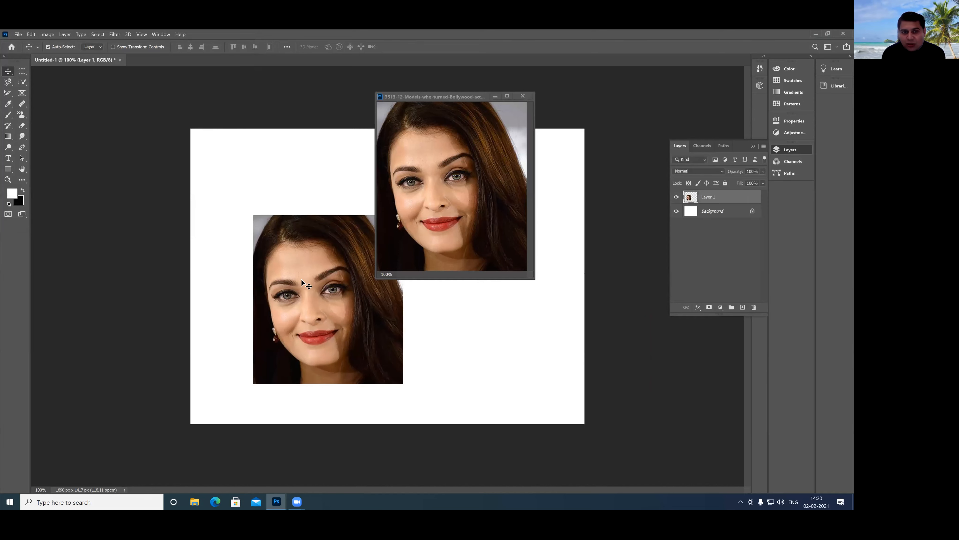
pyautogui.click(522, 96)
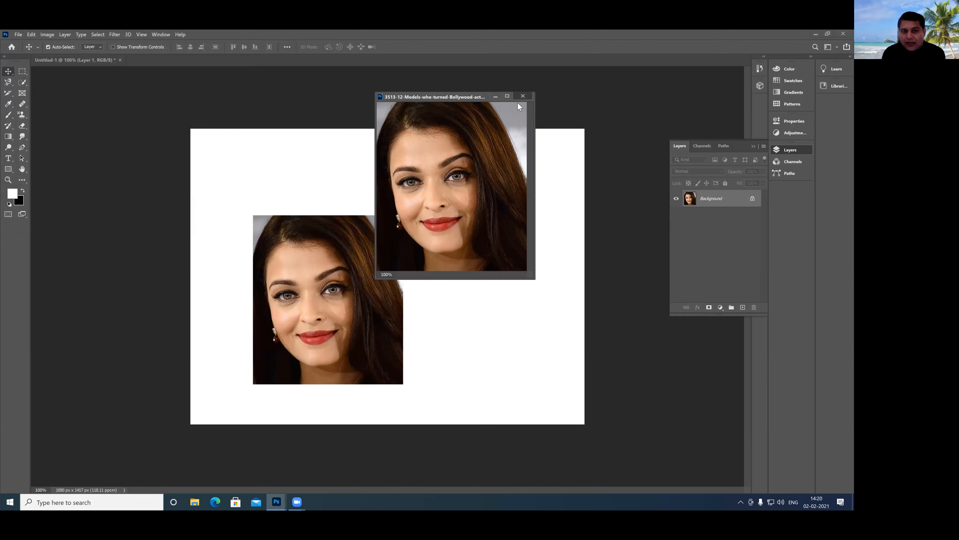
# Free Transform the portrait layer to about 164% width and 175% height to fill the canvas height, and shift it slightly right.
pyautogui.moveTo(317, 299); pyautogui.dragTo(256, 213)
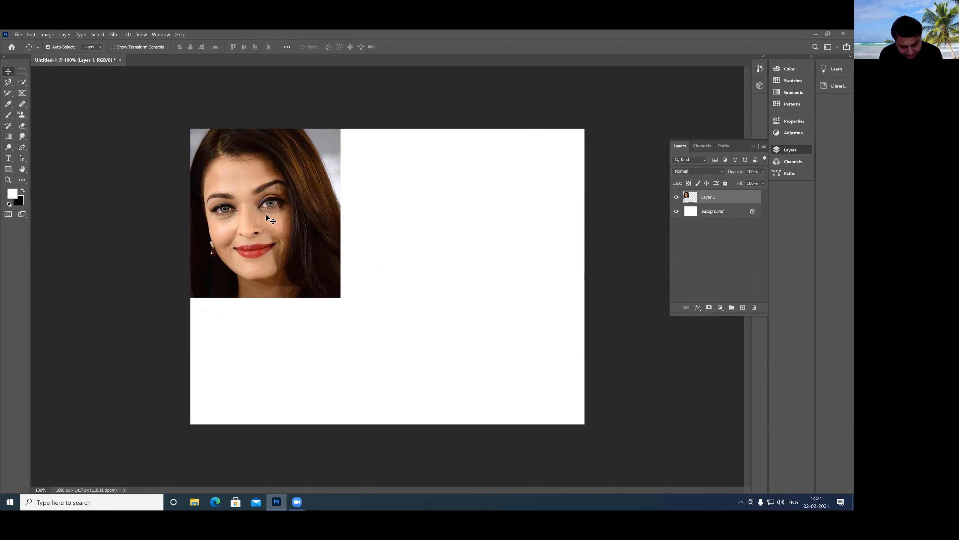
pyautogui.press('ctrl')
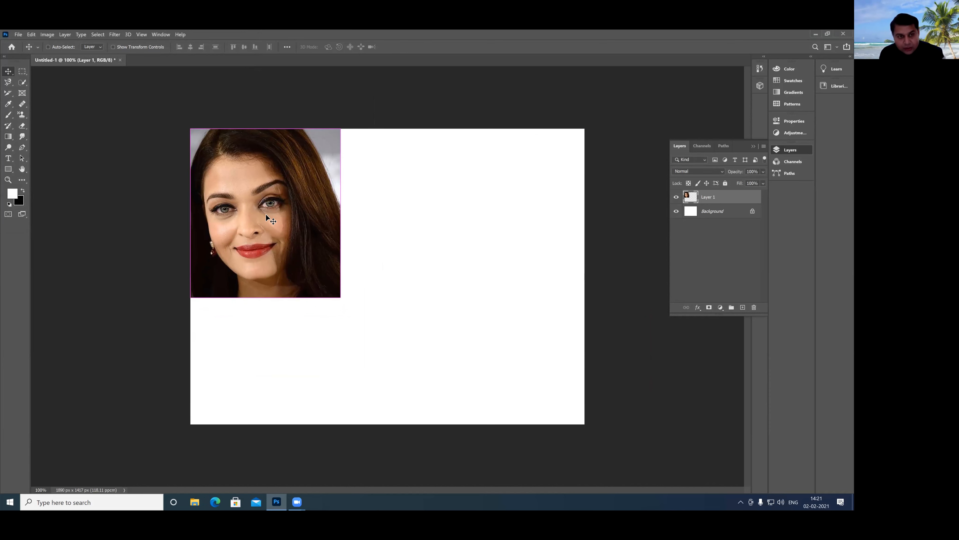
pyautogui.hotkey('ctrl', 't')
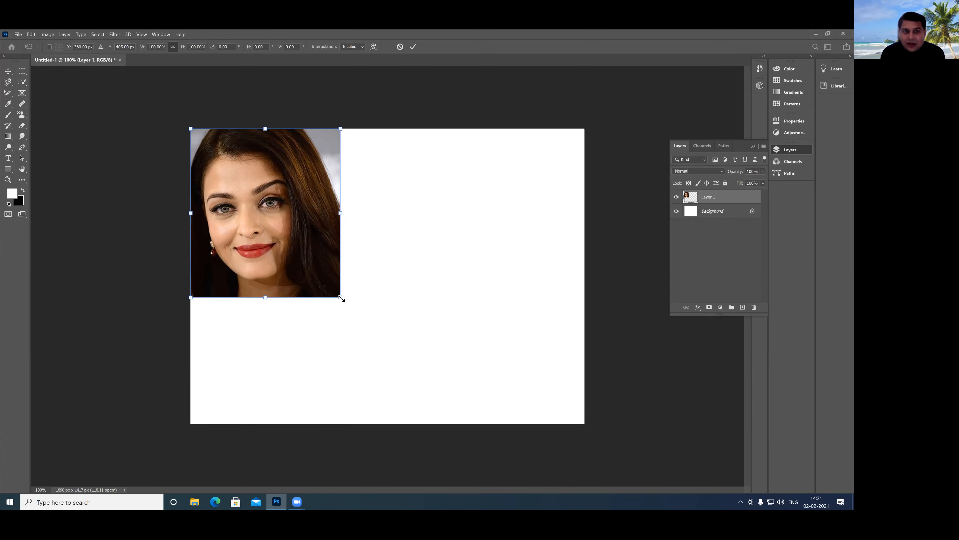
pyautogui.moveTo(341, 298); pyautogui.dragTo(437, 424)
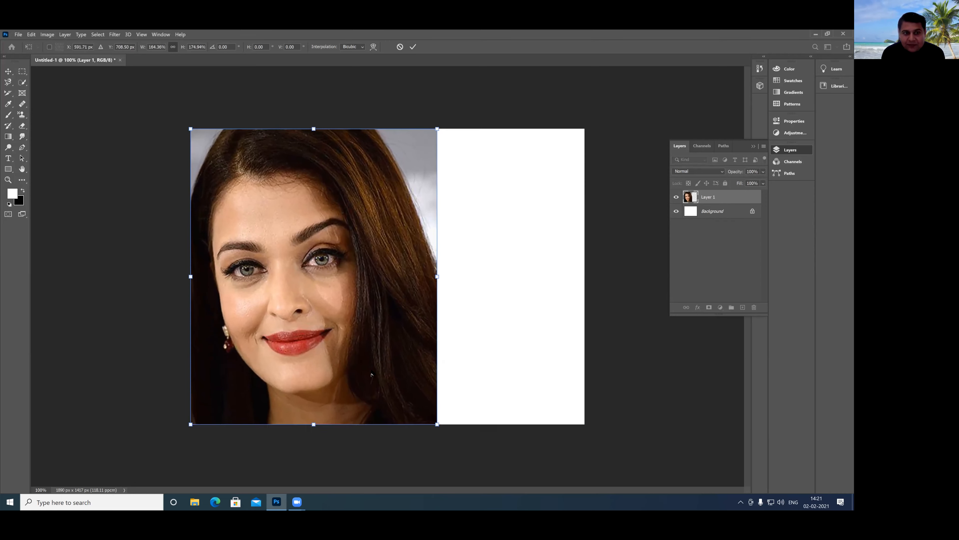
pyautogui.moveTo(297, 300); pyautogui.dragTo(319, 299)
pyautogui.press('Return')
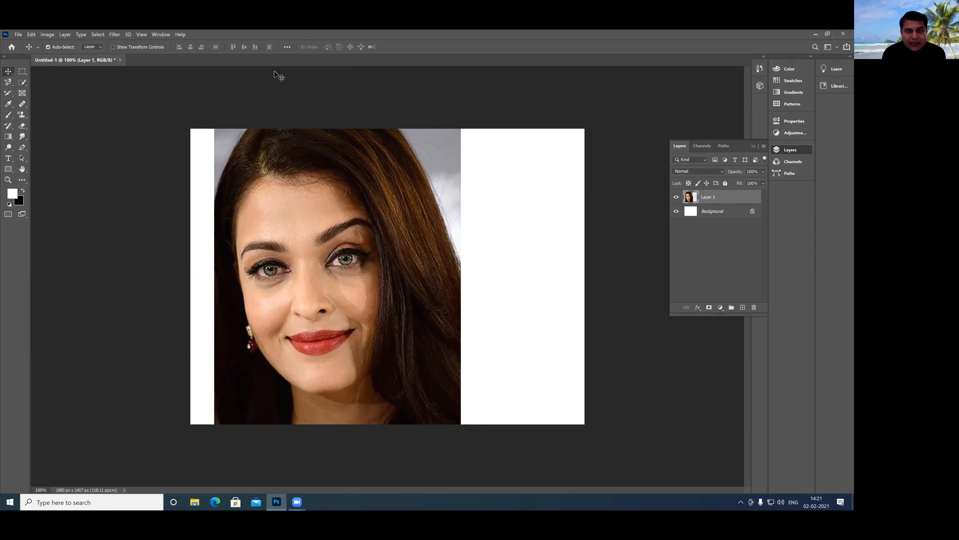
# Try a Rectangular Marquee selection around both eyes with a 50 px feather.
pyautogui.moveTo(87, 132); pyautogui.dragTo(27, 74)
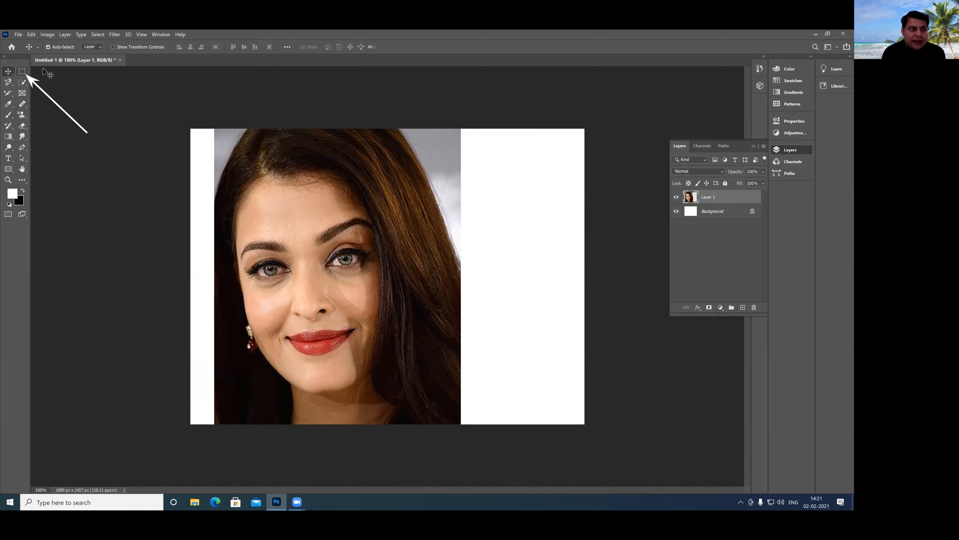
pyautogui.click(20, 73)
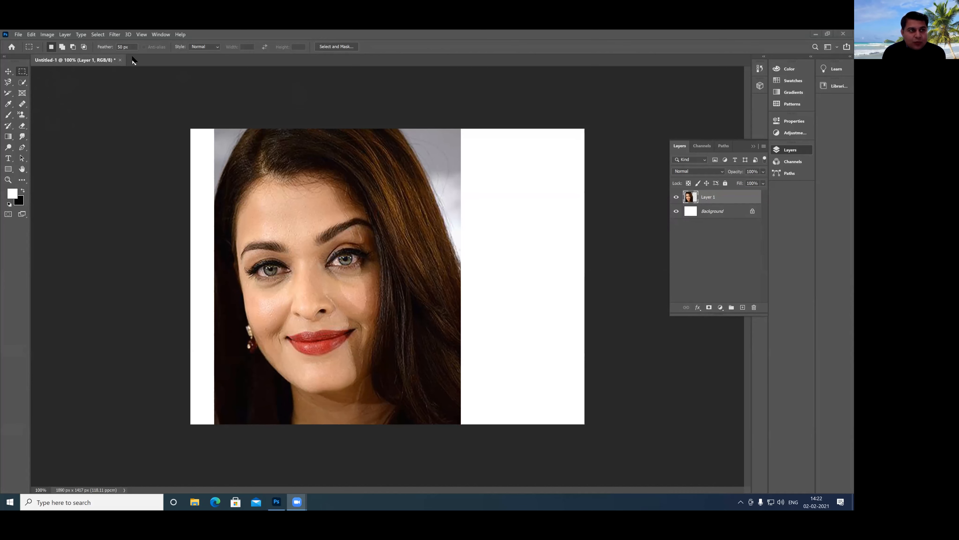
pyautogui.click(22, 72)
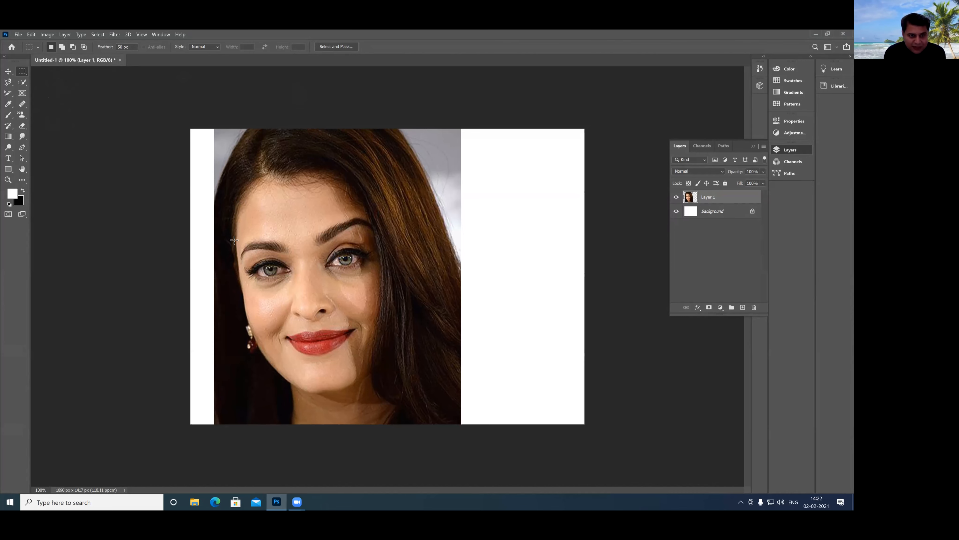
pyautogui.moveTo(234, 240); pyautogui.dragTo(393, 283)
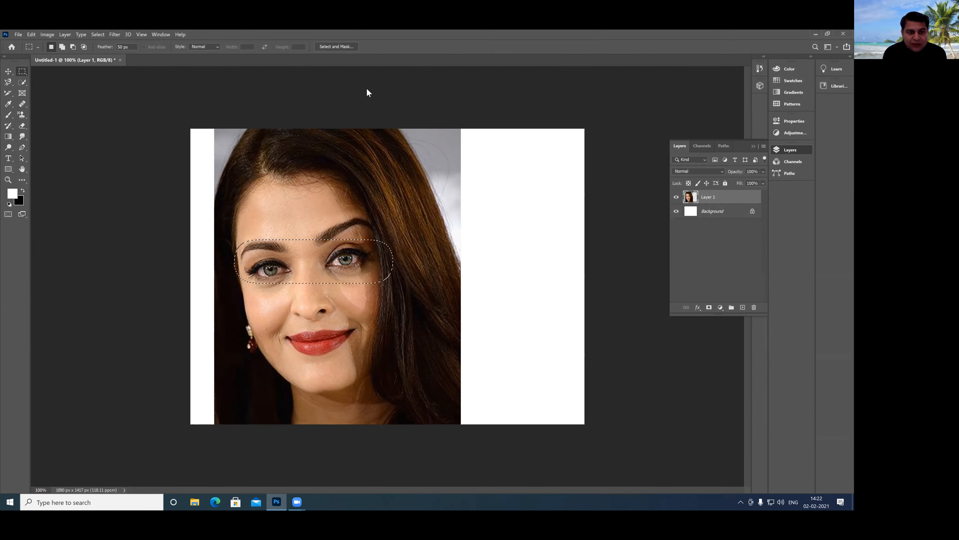
# Set the marquee feather to 0 px, clear the feathered selection, and select both eyes and eyebrows with a sharp-cornered rectangle.
pyautogui.moveTo(110, 161); pyautogui.dragTo(119, 51)
pyautogui.hotkey('ctrl', 'd')
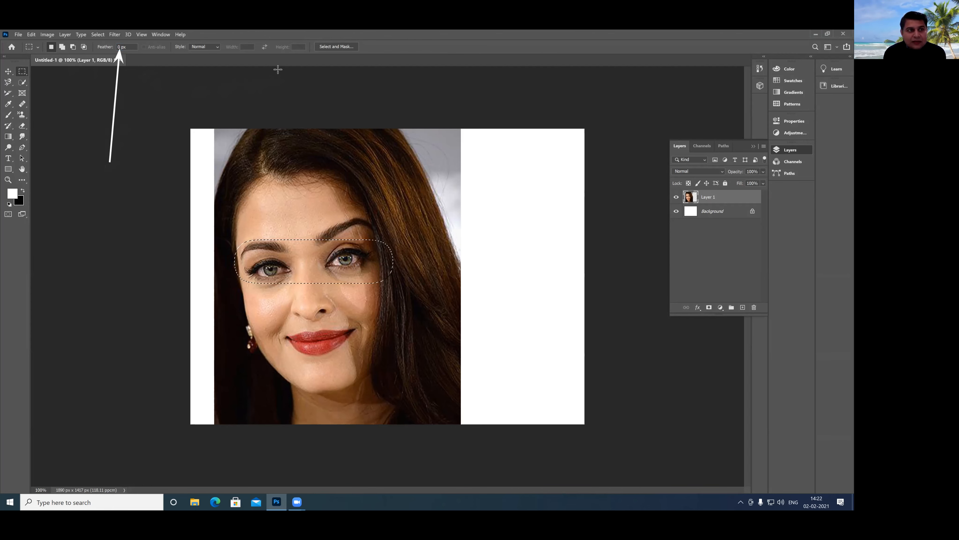
pyautogui.hotkey('ctrl', 'd')
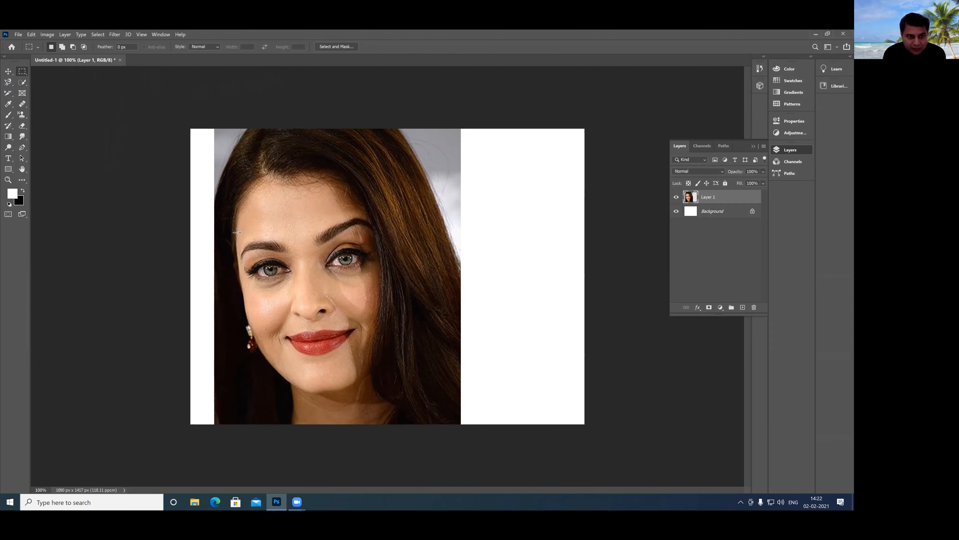
pyautogui.moveTo(388, 287); pyautogui.dragTo(388, 286)
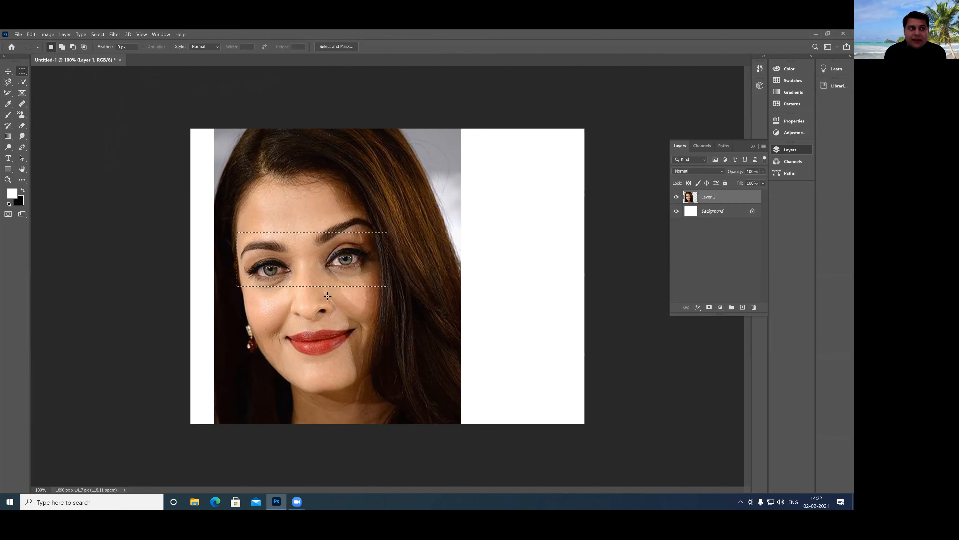
# Create a second blank 16 × 12 cm document at 118.11 pixels/cm and float its window beside the portrait.
pyautogui.click(9, 74)
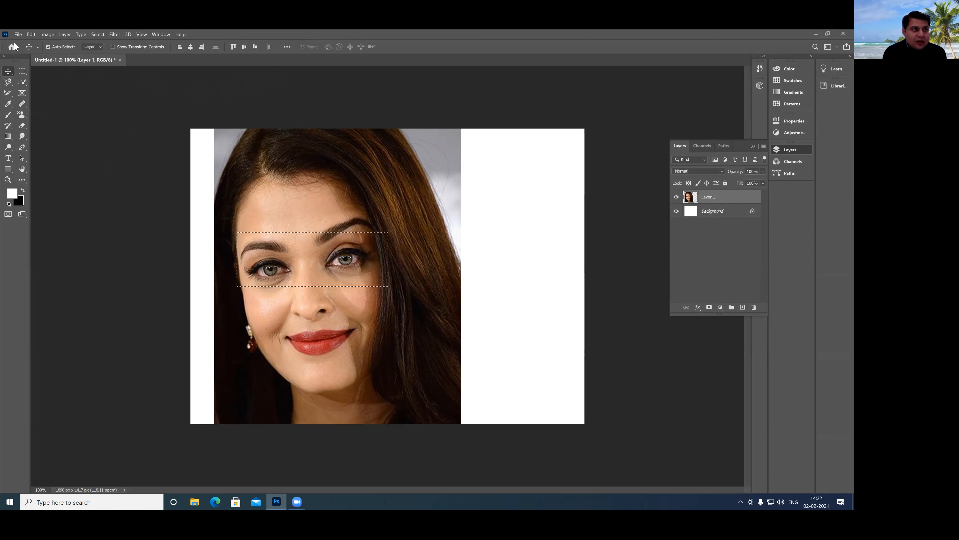
pyautogui.click(19, 35)
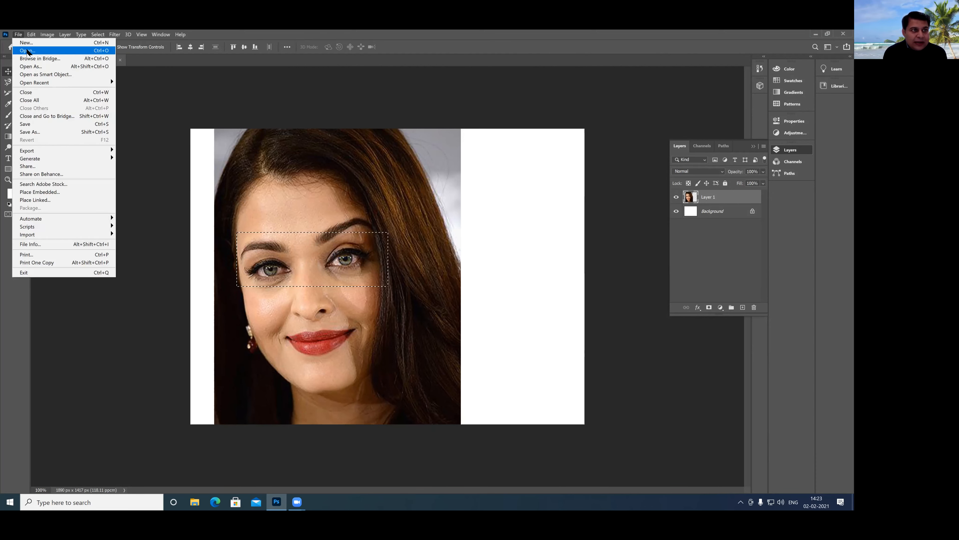
pyautogui.click(26, 43)
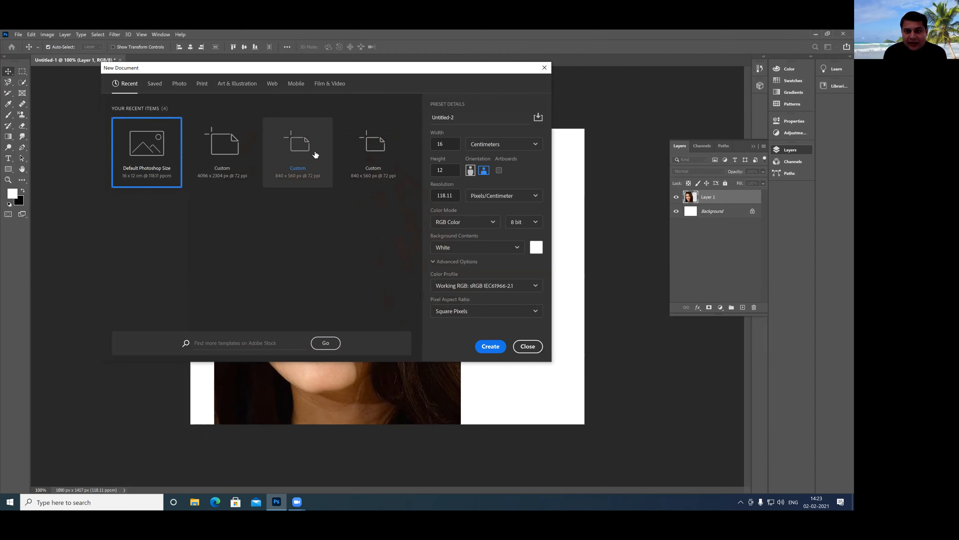
pyautogui.click(491, 346)
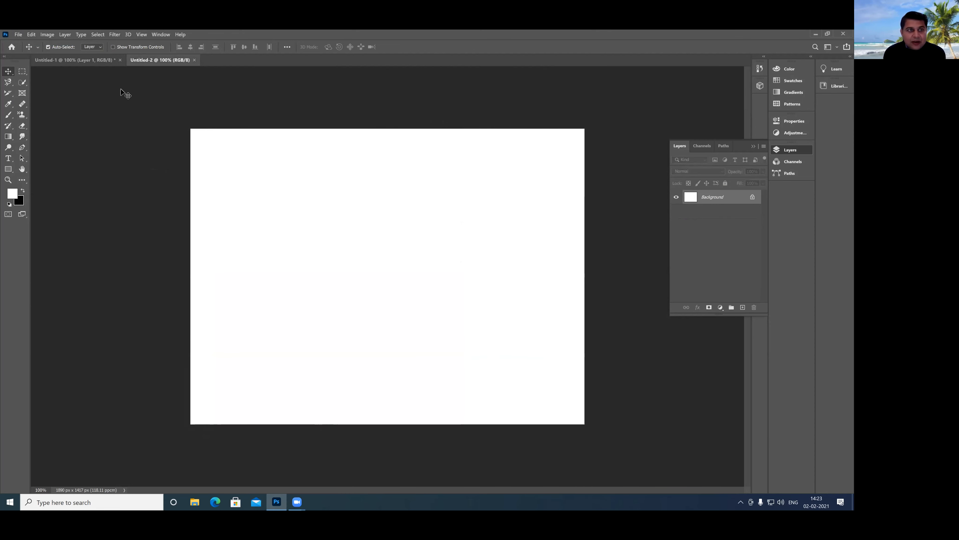
pyautogui.moveTo(146, 58); pyautogui.dragTo(302, 101)
pyautogui.moveTo(363, 101); pyautogui.dragTo(480, 97)
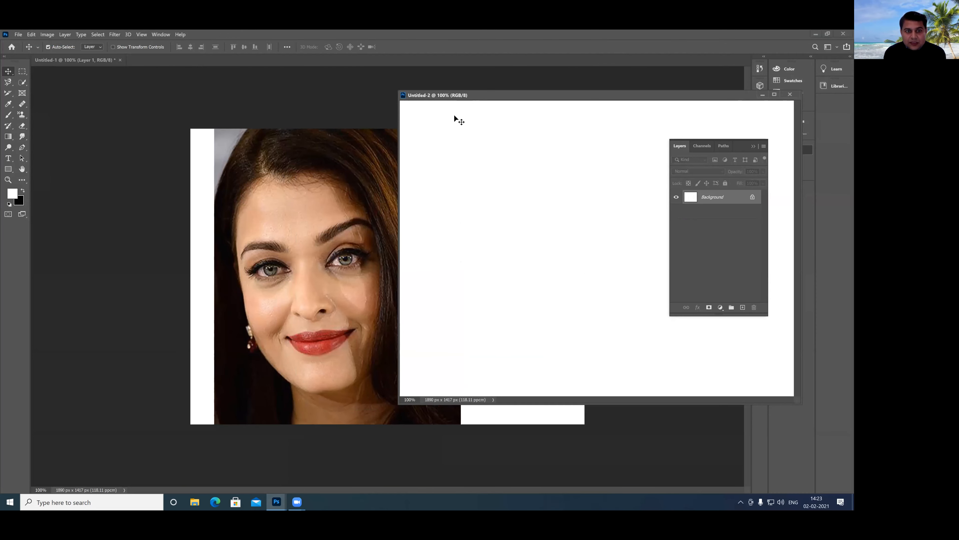
# Copy the selected eye area of the portrait's Layer 1 into the upper-left corner of Untitled-2 with the Move tool.
pyautogui.click(307, 252)
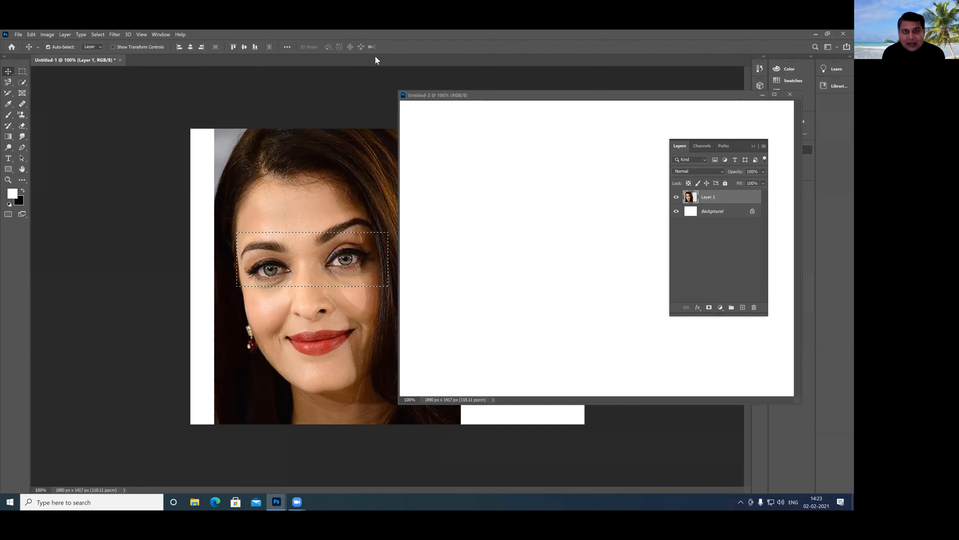
pyautogui.hotkey('ctrl', 'd')
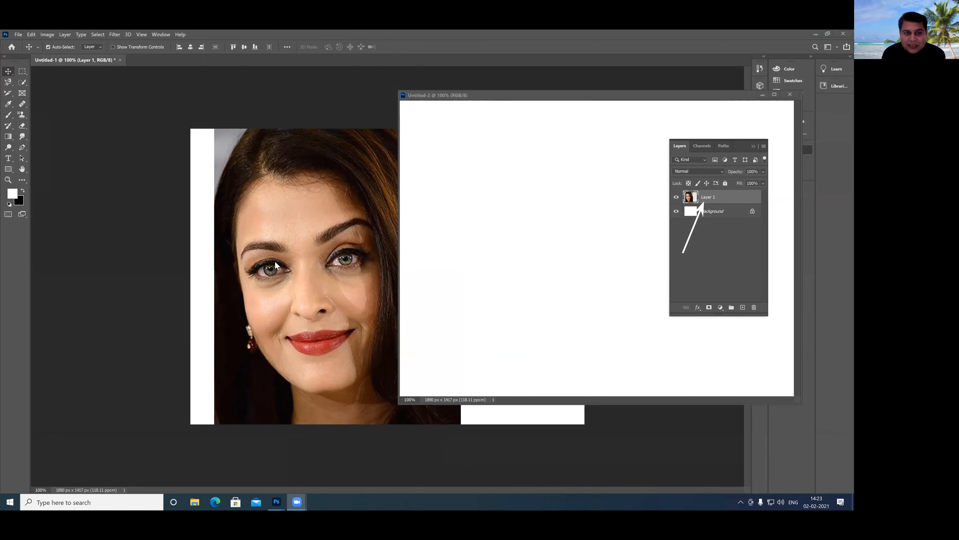
pyautogui.hotkey('ctrl', 'shift', 'd')
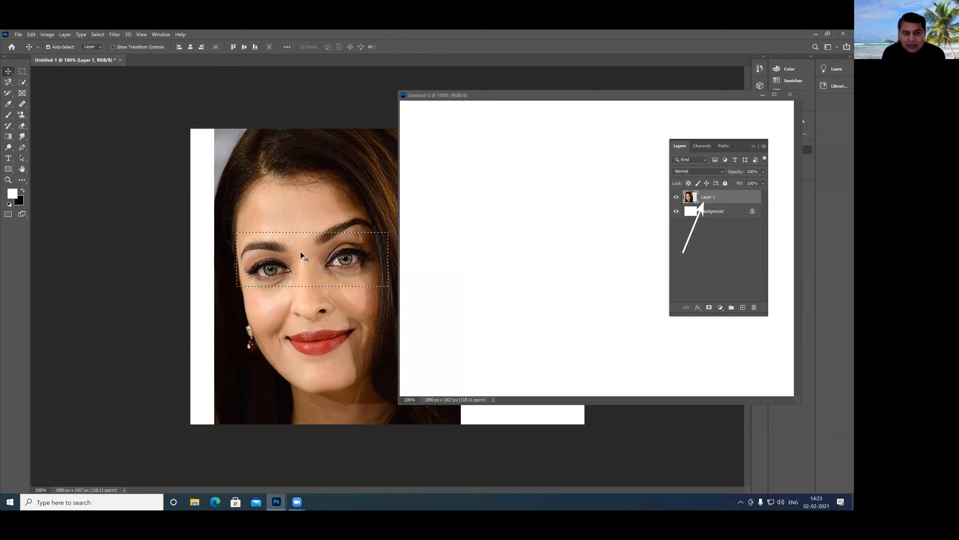
pyautogui.moveTo(301, 250); pyautogui.dragTo(471, 128)
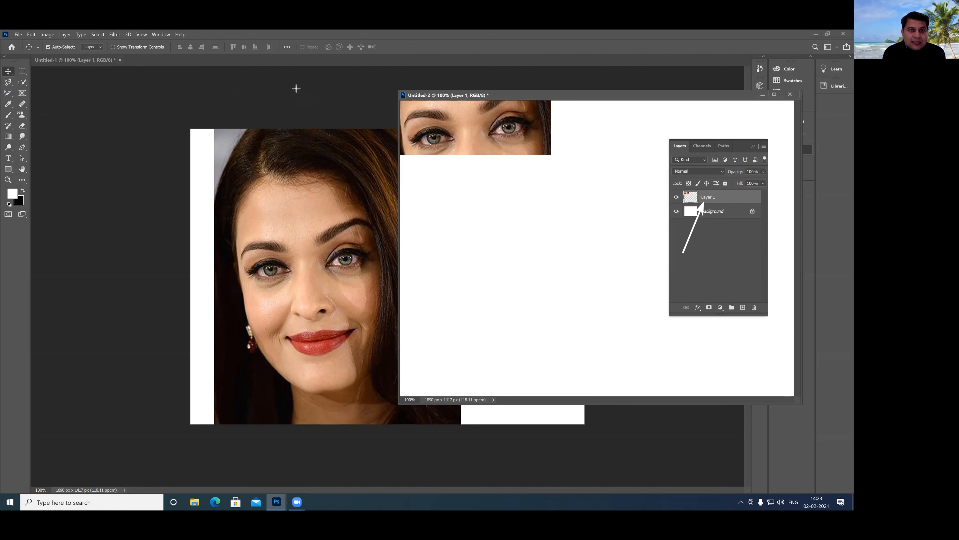
# Return to the portrait document and clear the selection around both eyes.
pyautogui.click(22, 72)
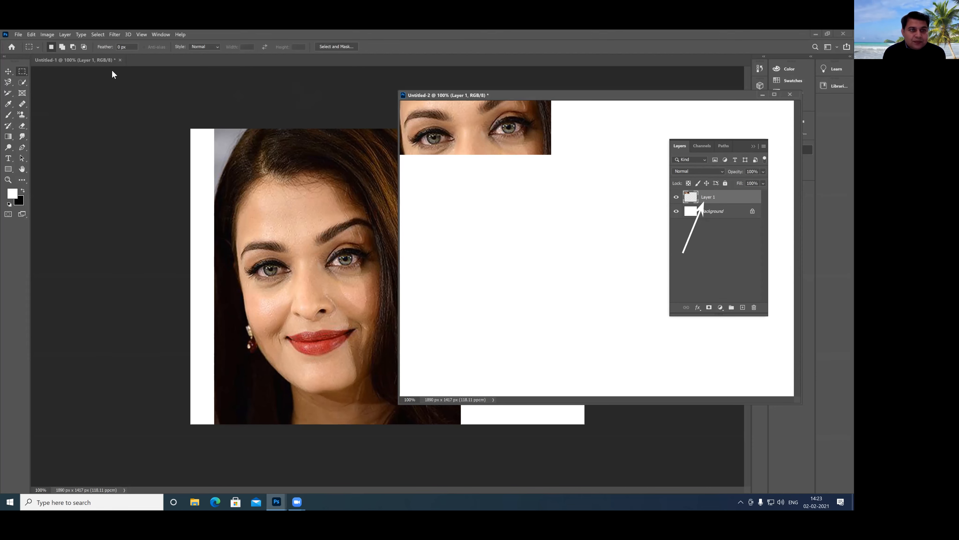
pyautogui.click(280, 214)
pyautogui.press('v')
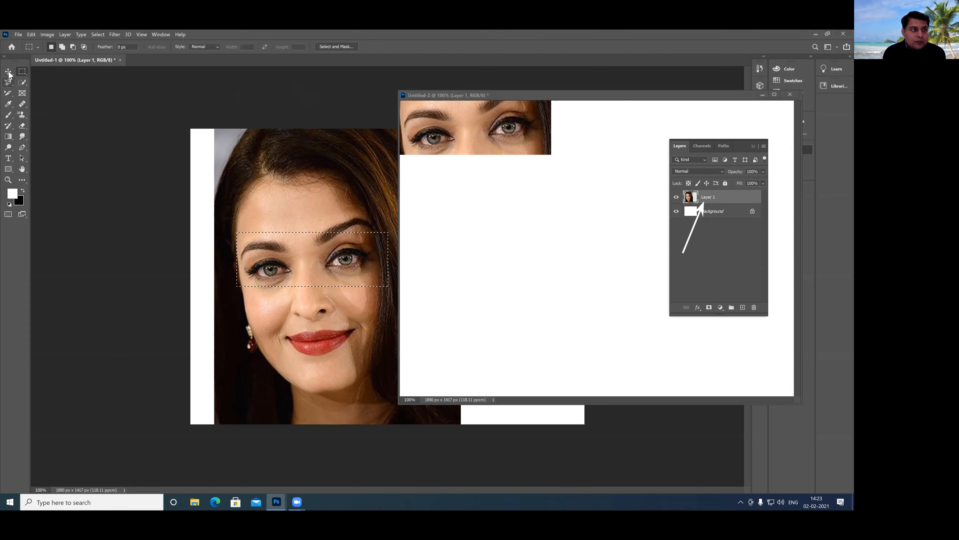
pyautogui.hotkey('ctrl', 'd')
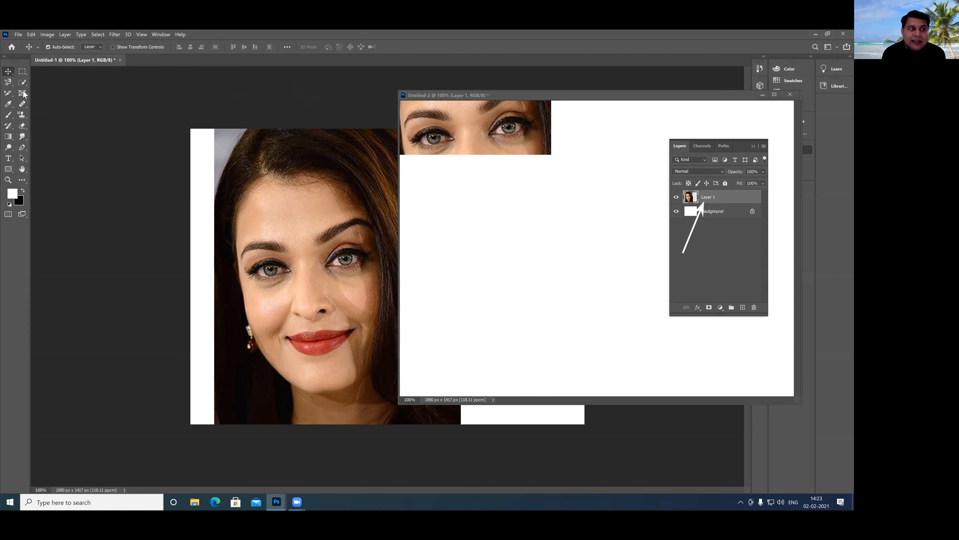
# Select the eye and eyebrow on the portrait's left side with a new Rectangular Marquee selection.
pyautogui.click(22, 71)
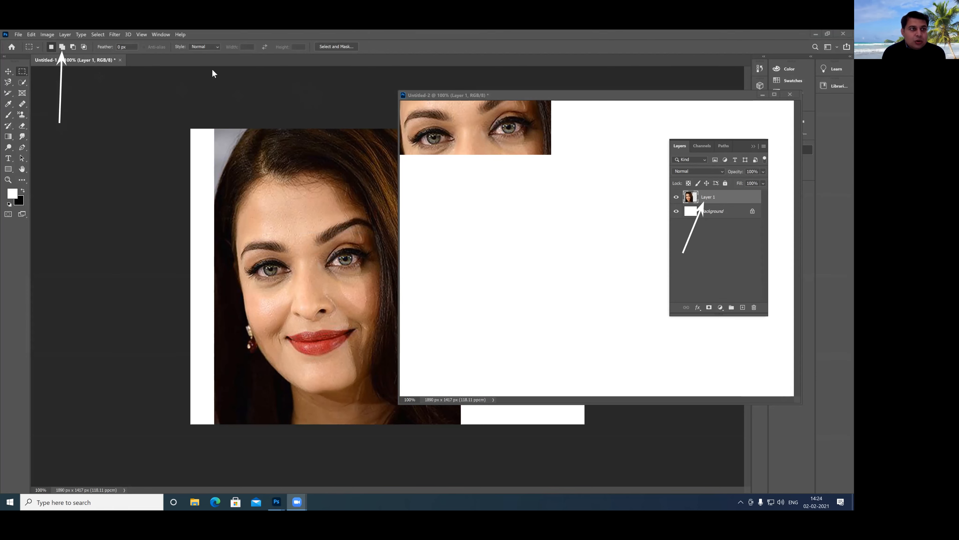
pyautogui.click(63, 47)
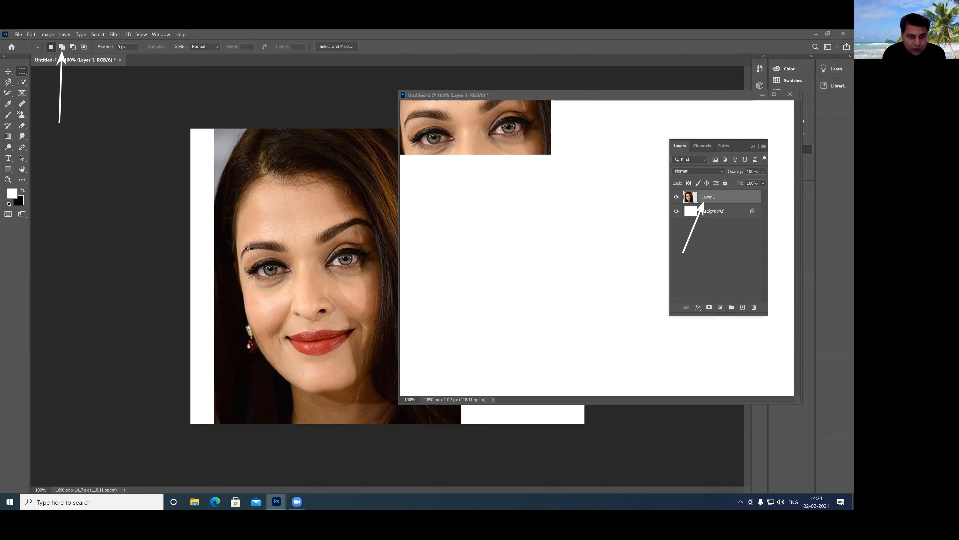
pyautogui.moveTo(234, 231); pyautogui.dragTo(300, 292)
pyautogui.moveTo(313, 215); pyautogui.dragTo(370, 284)
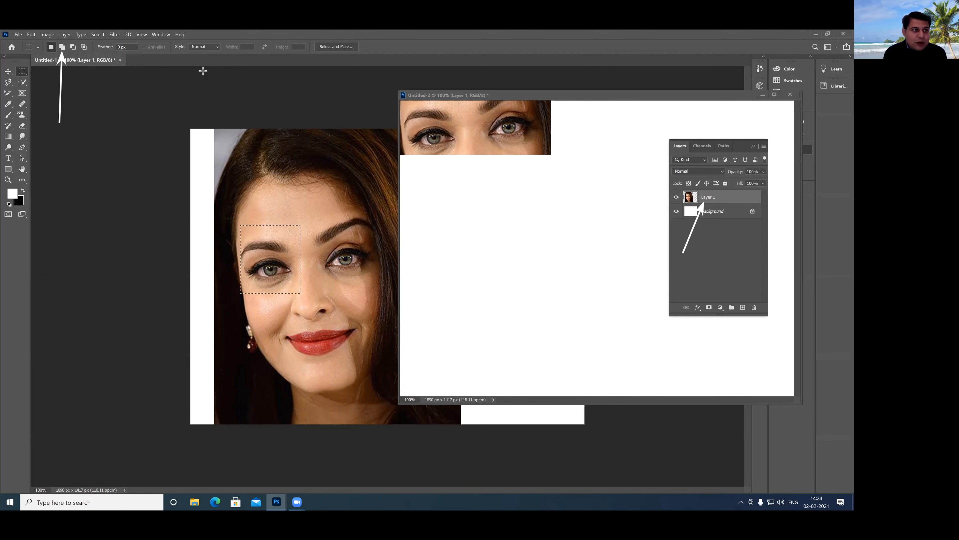
# Add rectangles around the other eye and the lips to the current selection in the portrait.
pyautogui.click(62, 47)
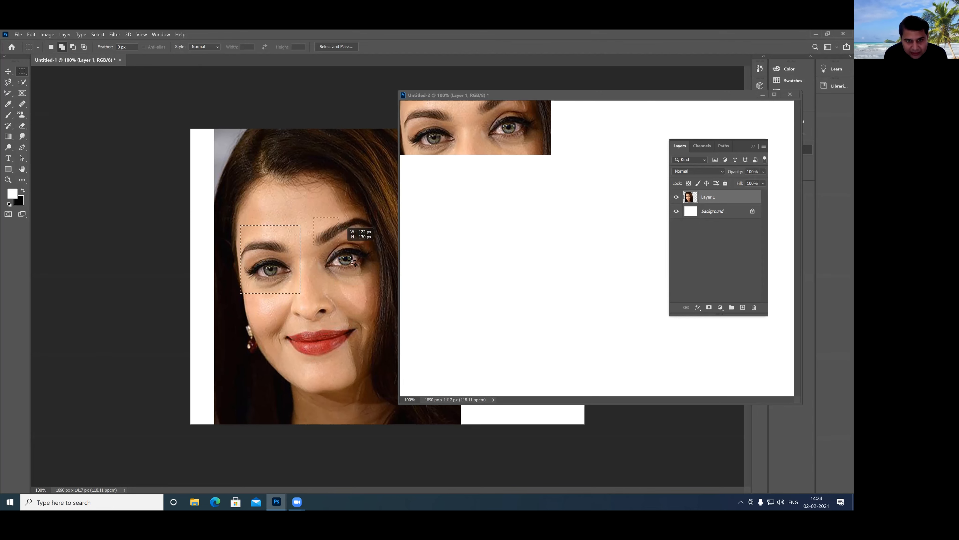
pyautogui.moveTo(373, 290); pyautogui.dragTo(313, 217)
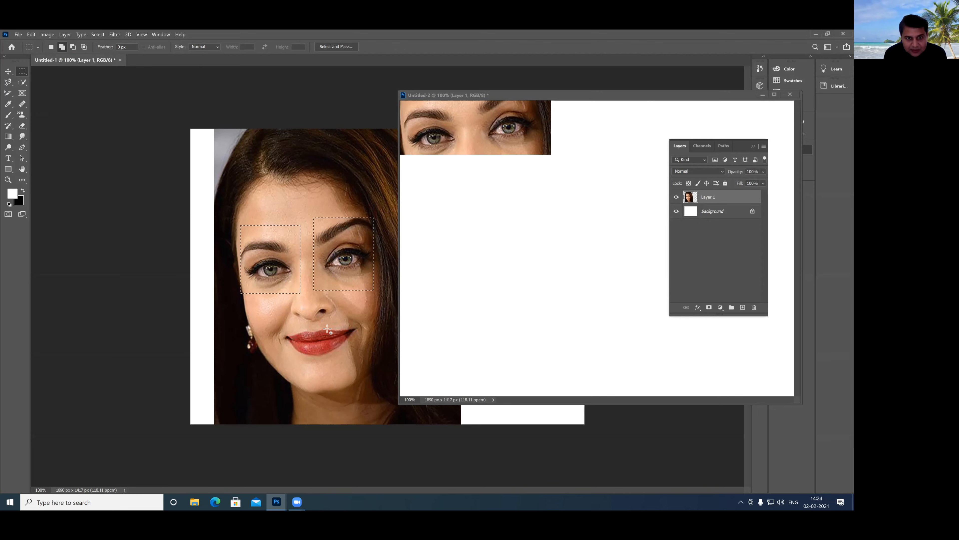
pyautogui.moveTo(272, 322); pyautogui.dragTo(365, 359)
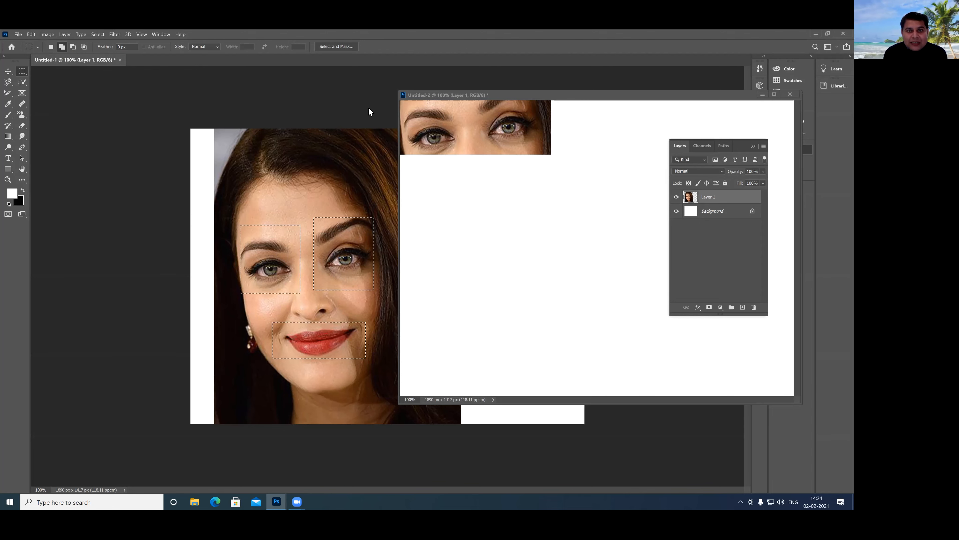
pyautogui.moveTo(74, 126); pyautogui.dragTo(64, 55)
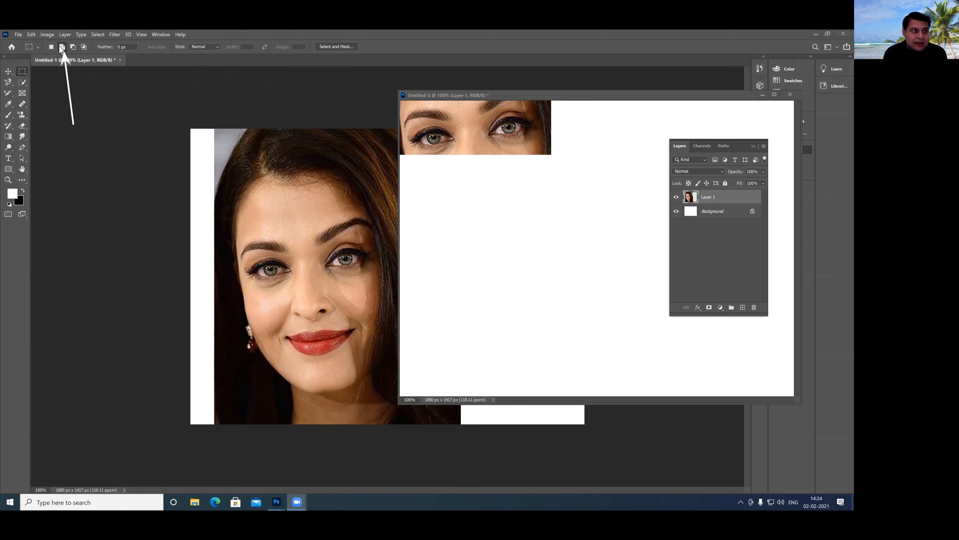
# Copy the selected eyes and lips with the Move tool into Untitled-2, just below the existing eye strip.
pyautogui.click(7, 75)
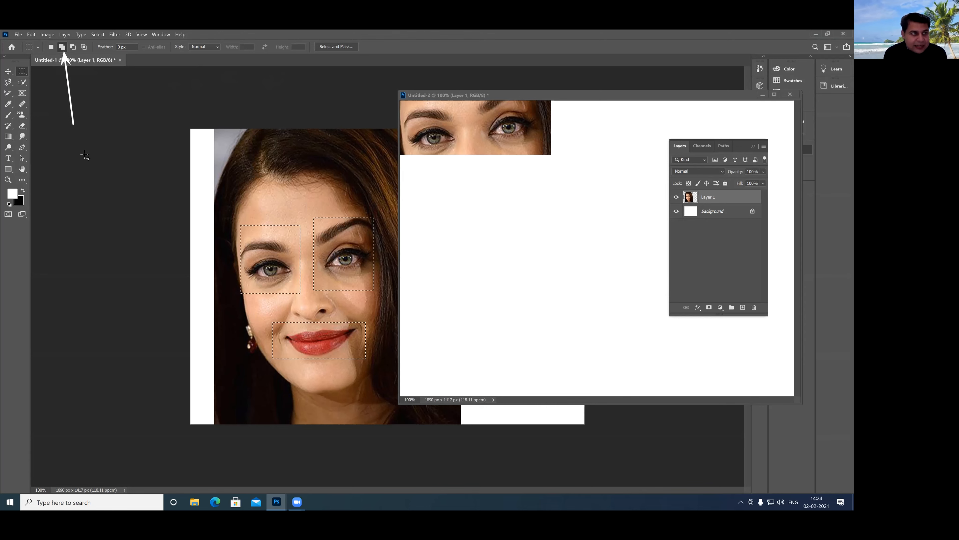
pyautogui.click(7, 71)
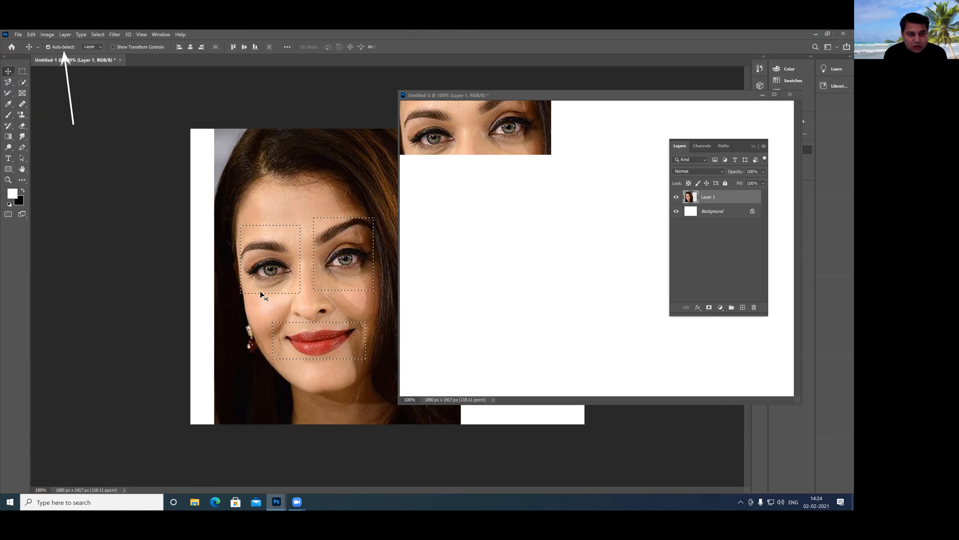
pyautogui.moveTo(280, 271); pyautogui.dragTo(439, 190)
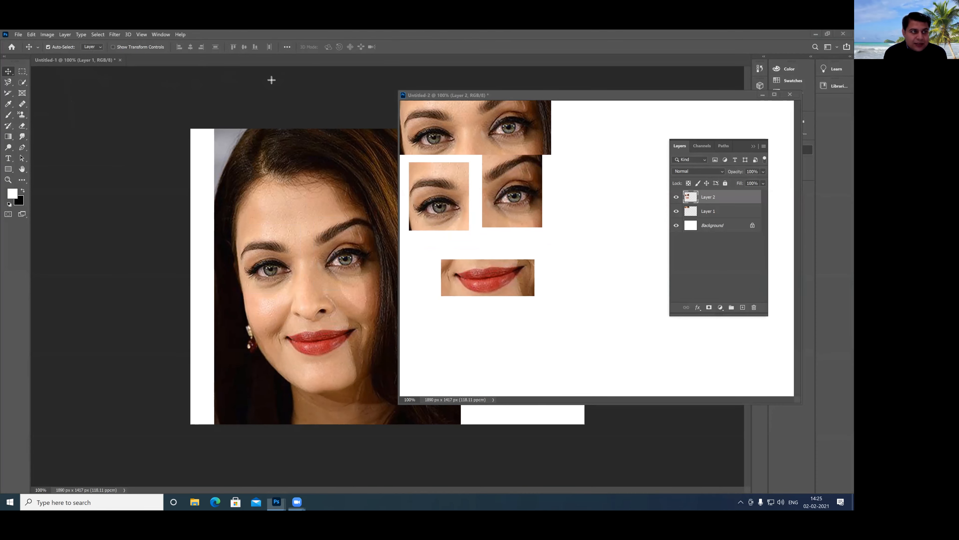
# Set the Rectangular Marquee to Subtract from Selection and clear the three-part selection in the portrait.
pyautogui.click(22, 72)
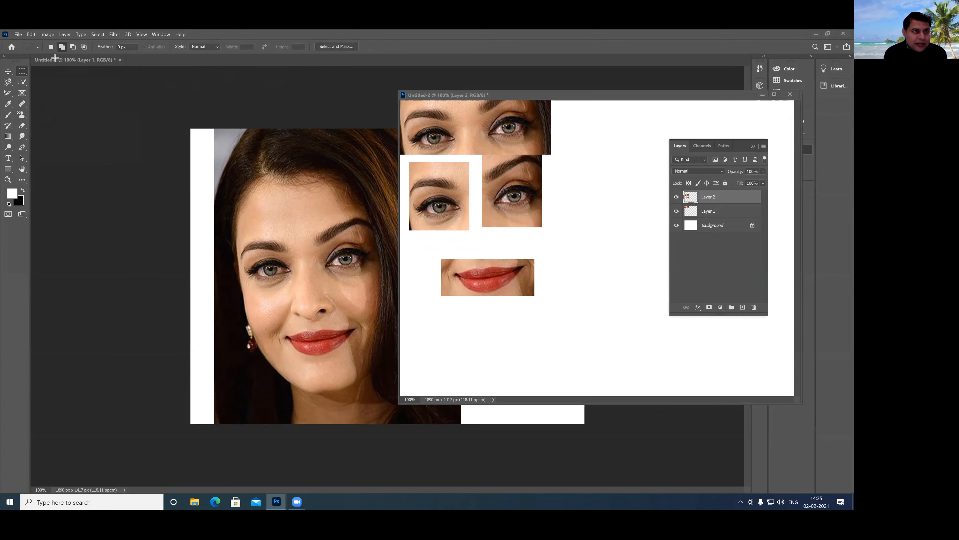
pyautogui.click(62, 47)
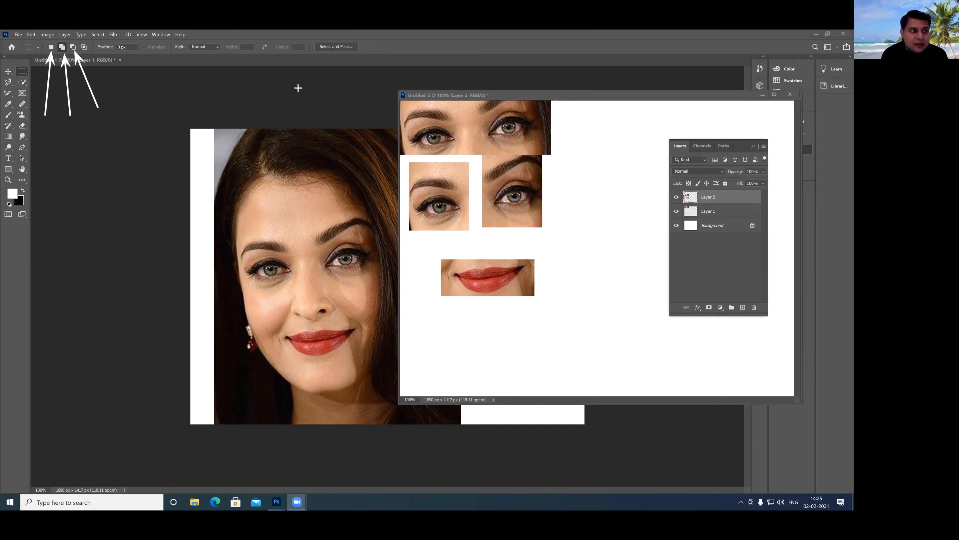
pyautogui.click(20, 71)
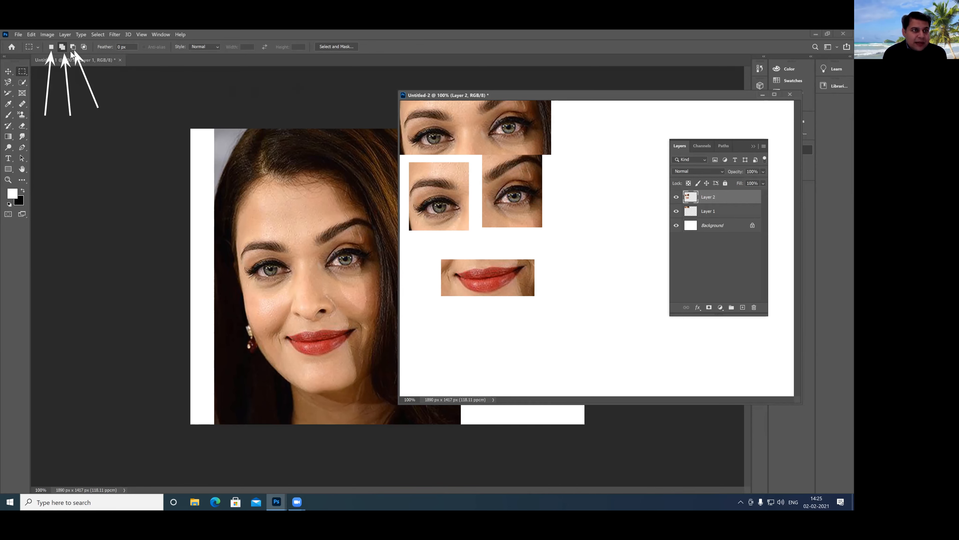
pyautogui.click(73, 48)
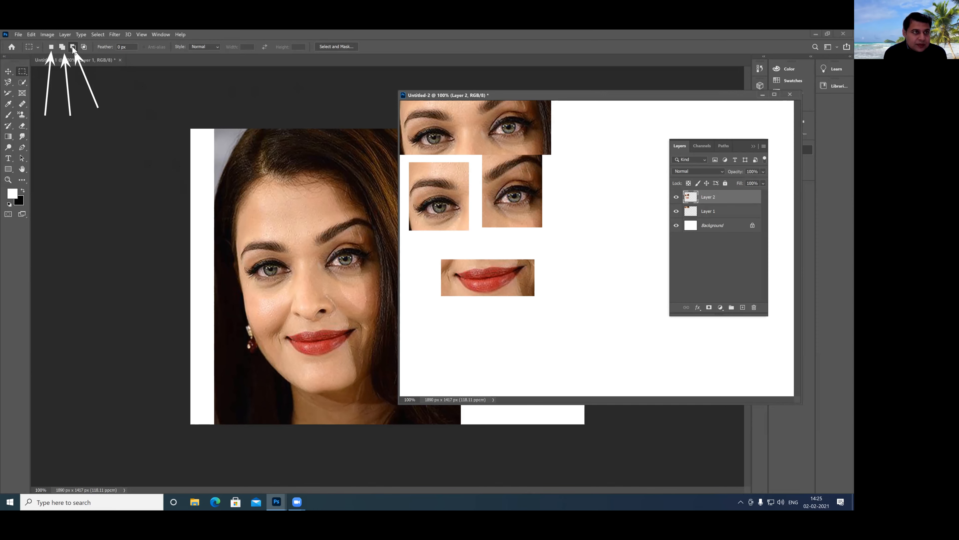
pyautogui.click(239, 251)
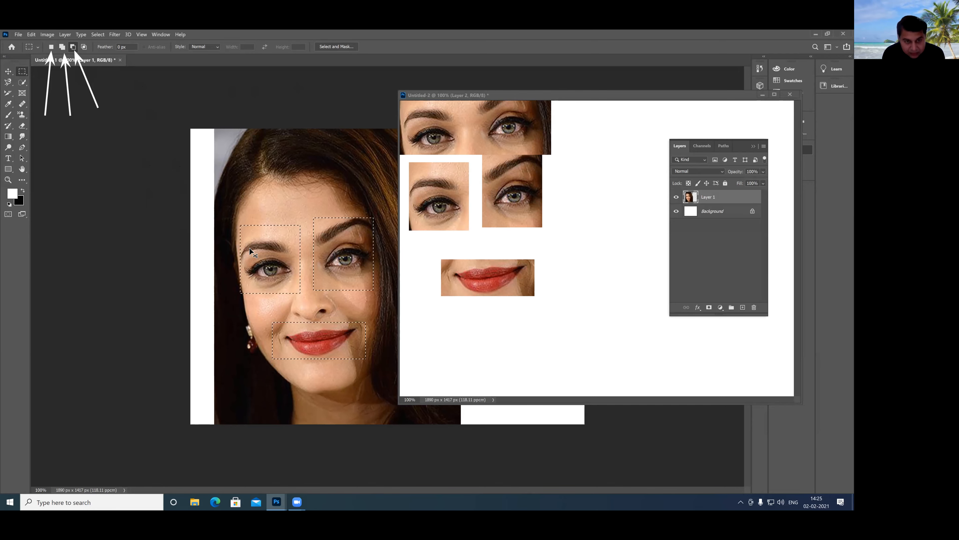
pyautogui.hotkey('ctrl', 'd')
# Try selecting the portrait's left-side eye and subtracting rectangles outside and overlapping that selection.
pyautogui.moveTo(237, 235); pyautogui.dragTo(294, 294)
pyautogui.moveTo(309, 223); pyautogui.dragTo(375, 295)
pyautogui.moveTo(312, 227); pyautogui.dragTo(374, 300)
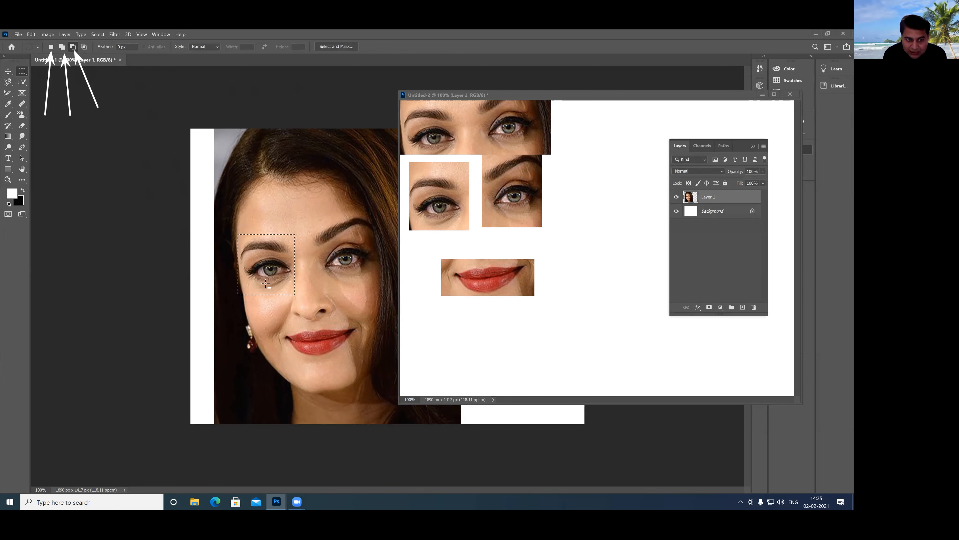
pyautogui.moveTo(250, 263); pyautogui.dragTo(311, 314)
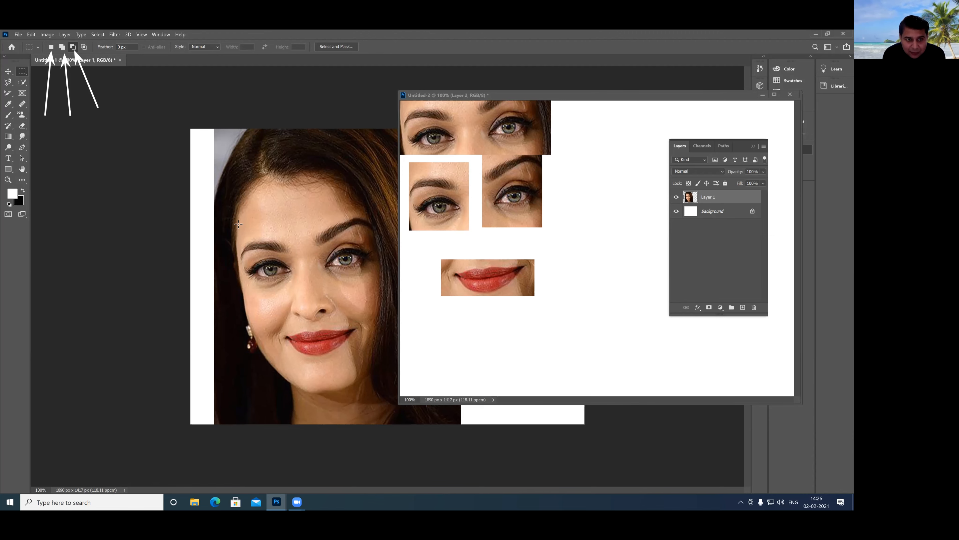
# Select the portrait's left-side eye area minus its eyebrow portion and copy it below the lips in Untitled-2.
pyautogui.moveTo(299, 293); pyautogui.dragTo(309, 307)
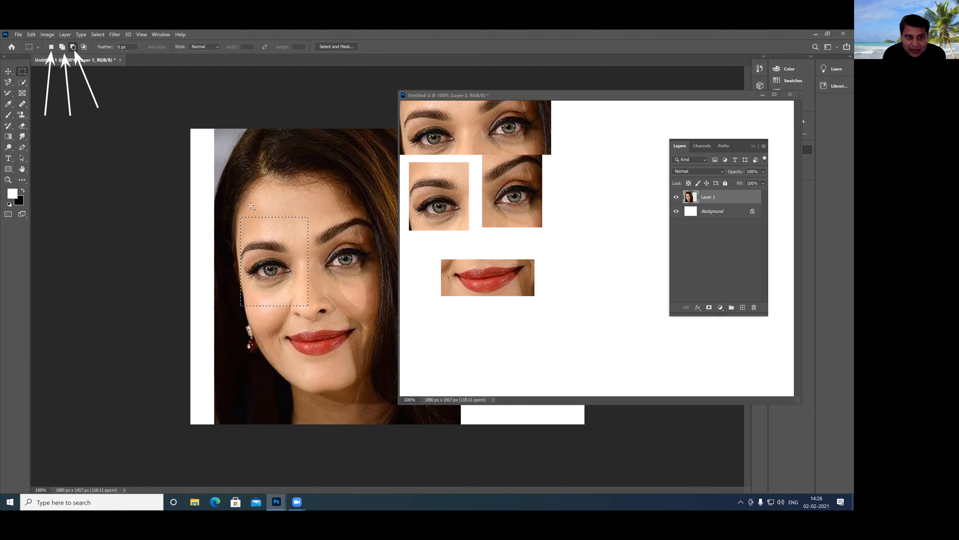
pyautogui.moveTo(246, 202); pyautogui.dragTo(320, 252)
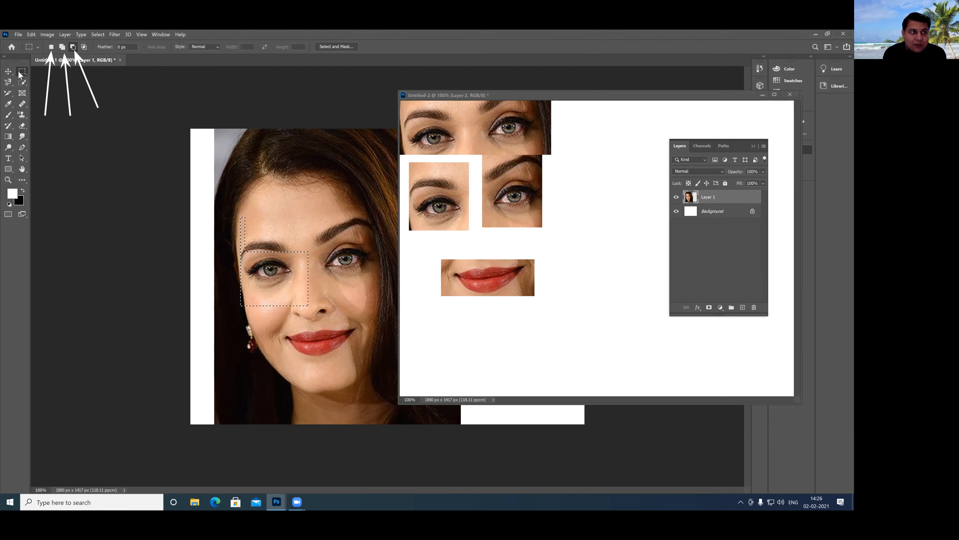
pyautogui.click(8, 71)
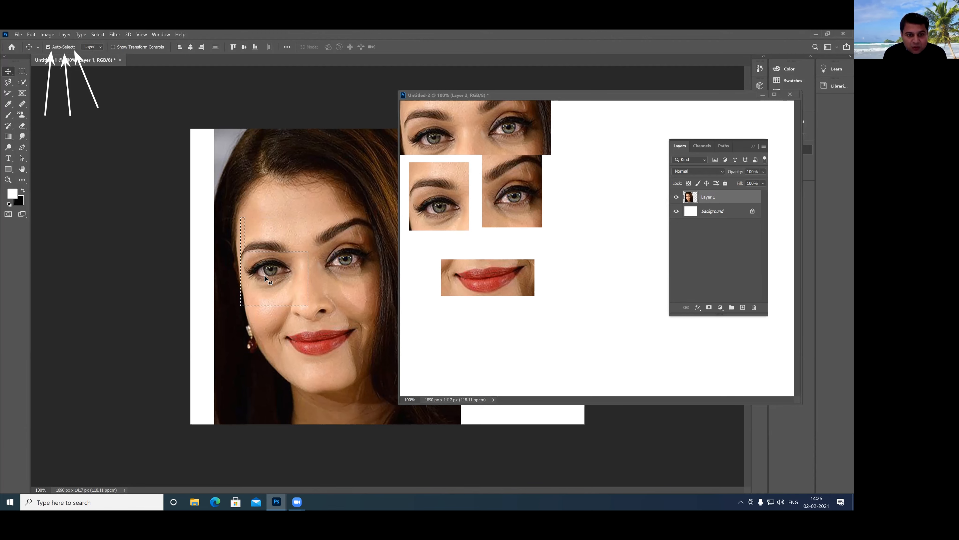
pyautogui.moveTo(269, 278); pyautogui.dragTo(456, 331)
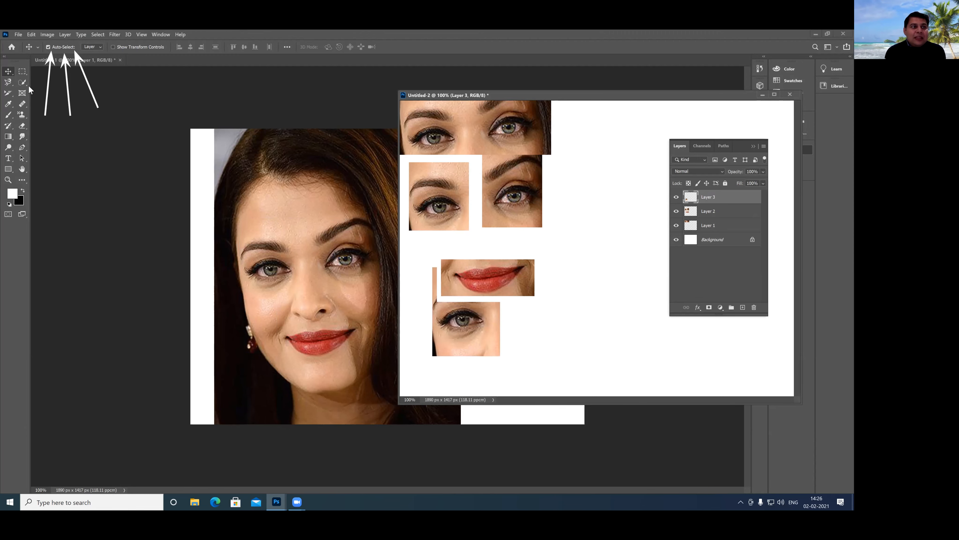
# Set the Rectangular Marquee to Intersect with Selection and clear the remaining selection in the portrait.
pyautogui.click(22, 71)
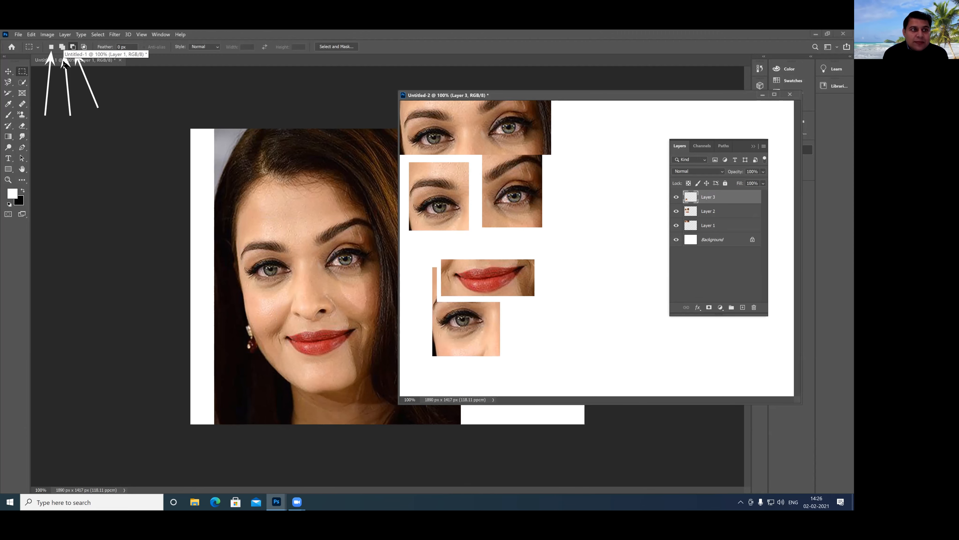
pyautogui.click(84, 46)
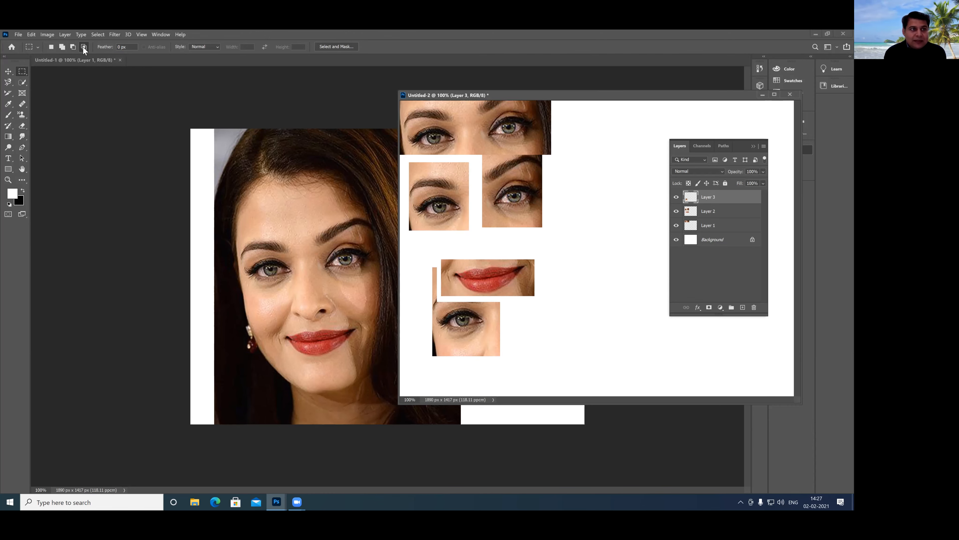
pyautogui.click(248, 252)
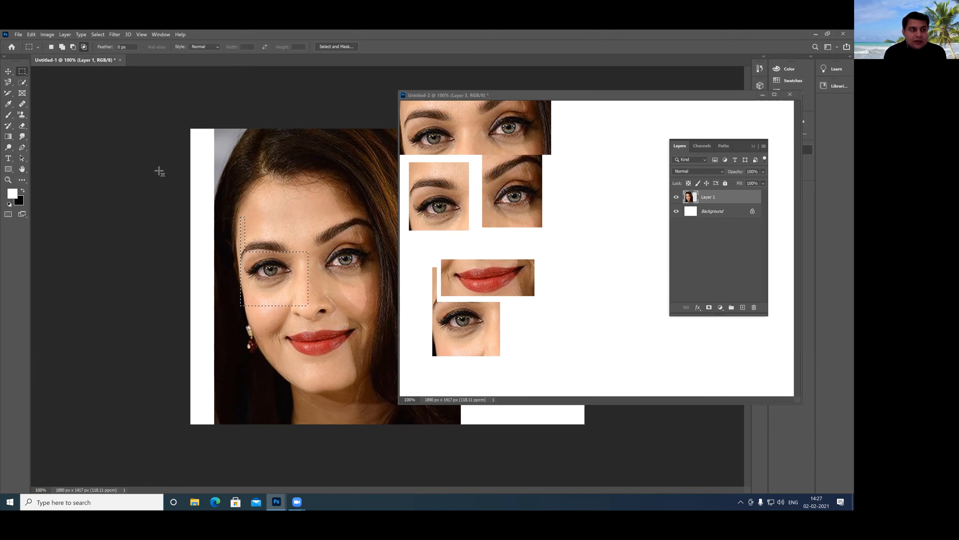
pyautogui.click(193, 151)
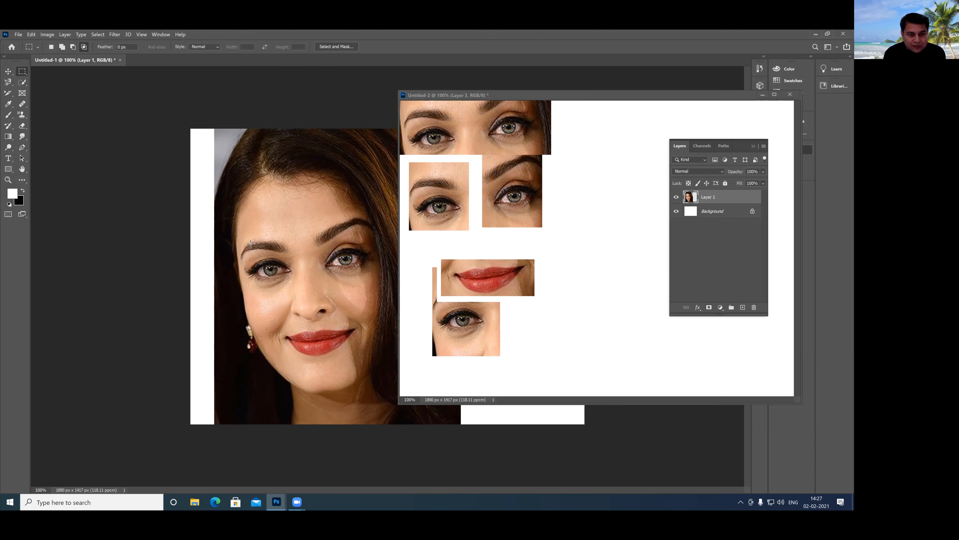
# Try intersecting a rectangle around the portrait's left-side eye with a separate rectangle around the other eye.
pyautogui.moveTo(237, 237); pyautogui.dragTo(302, 300)
pyautogui.moveTo(312, 228); pyautogui.dragTo(366, 299)
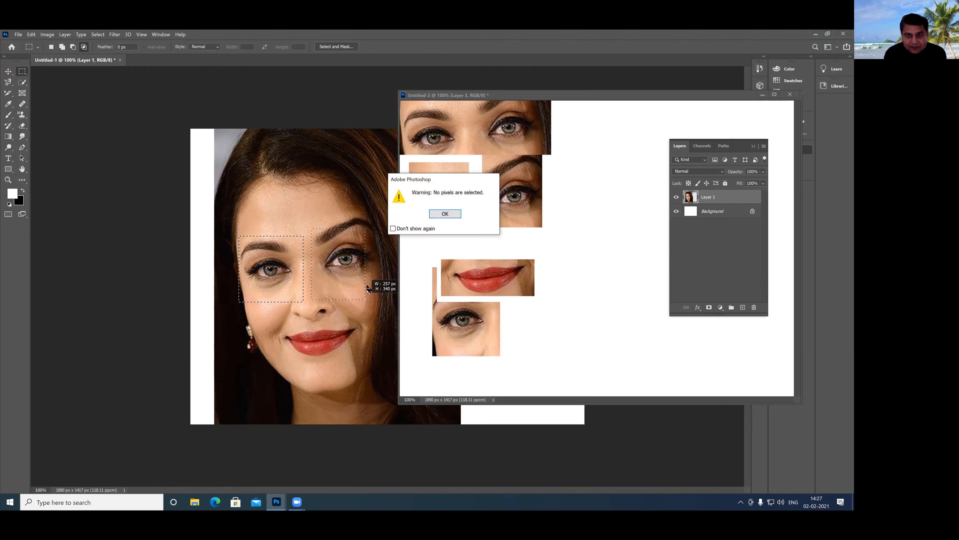
pyautogui.click(445, 214)
# Intersect two overlapping rectangles at the portrait's left-side eye and copy the overlap beside the lower eye piece in Untitled-2.
pyautogui.moveTo(245, 231); pyautogui.dragTo(258, 240)
pyautogui.moveTo(286, 274); pyautogui.dragTo(303, 301)
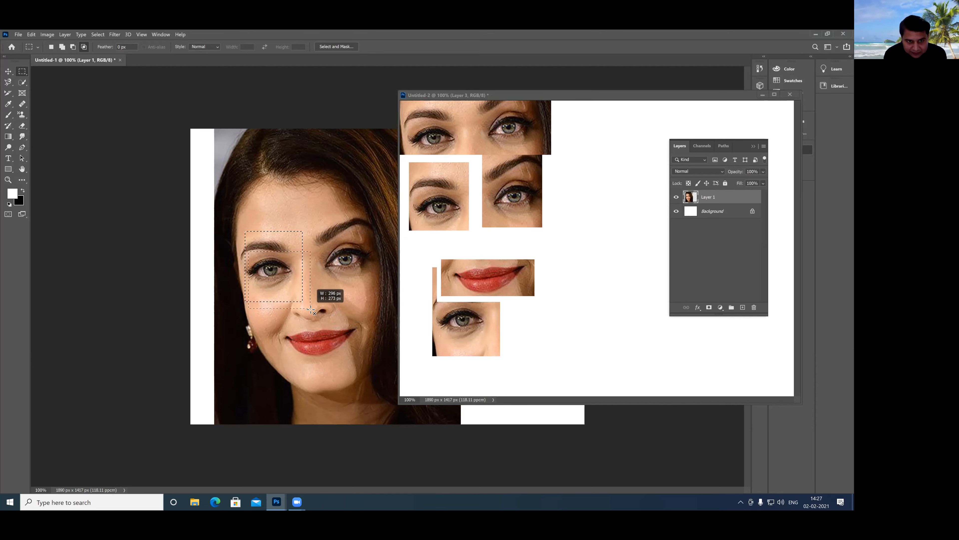
pyautogui.moveTo(249, 251); pyautogui.dragTo(312, 310)
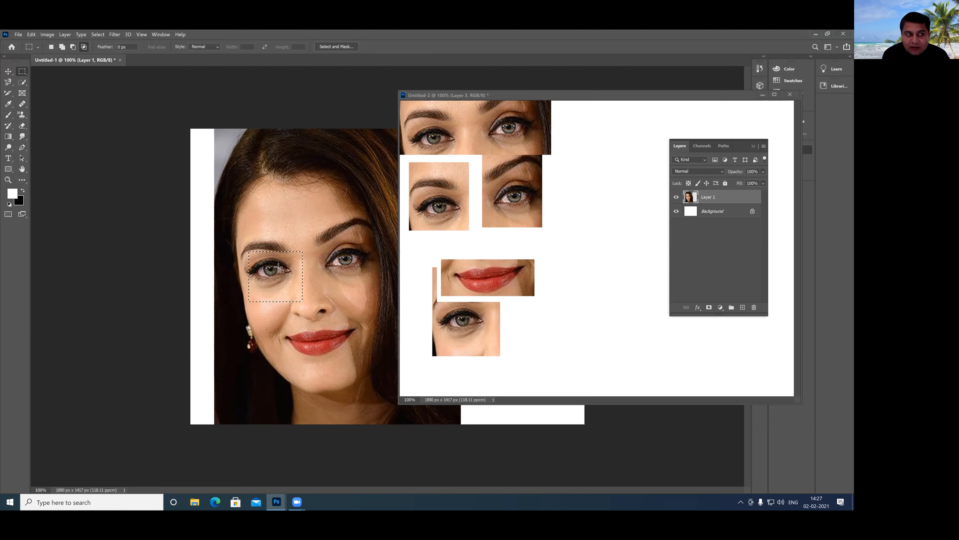
pyautogui.click(8, 71)
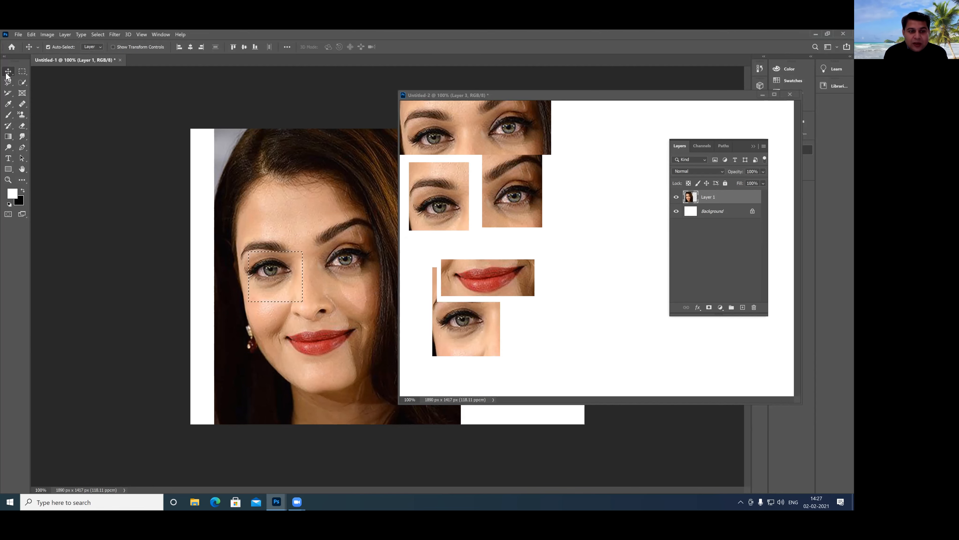
pyautogui.moveTo(301, 301); pyautogui.dragTo(517, 323)
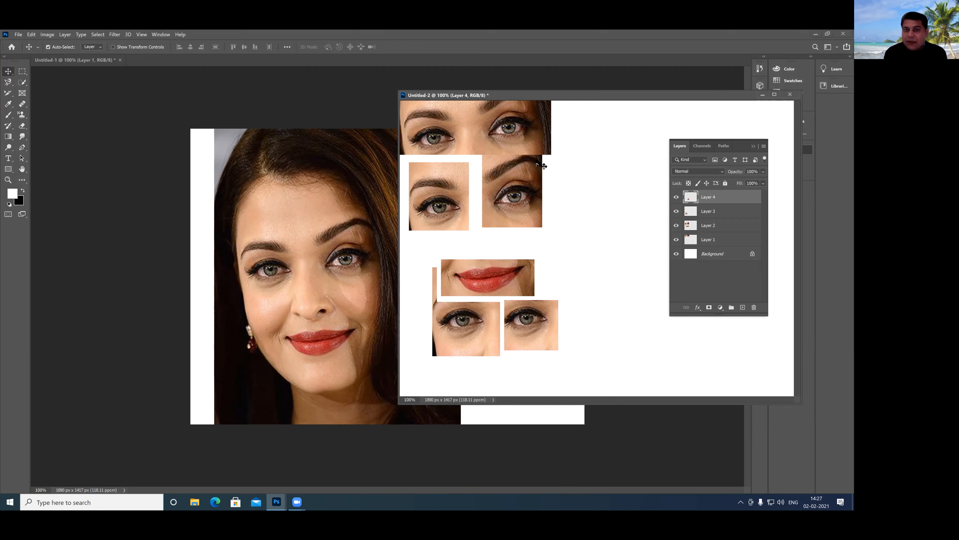
# Move the Untitled-2 window over the portrait and activate the Rectangular Marquee tool.
pyautogui.moveTo(562, 96); pyautogui.dragTo(184, 100)
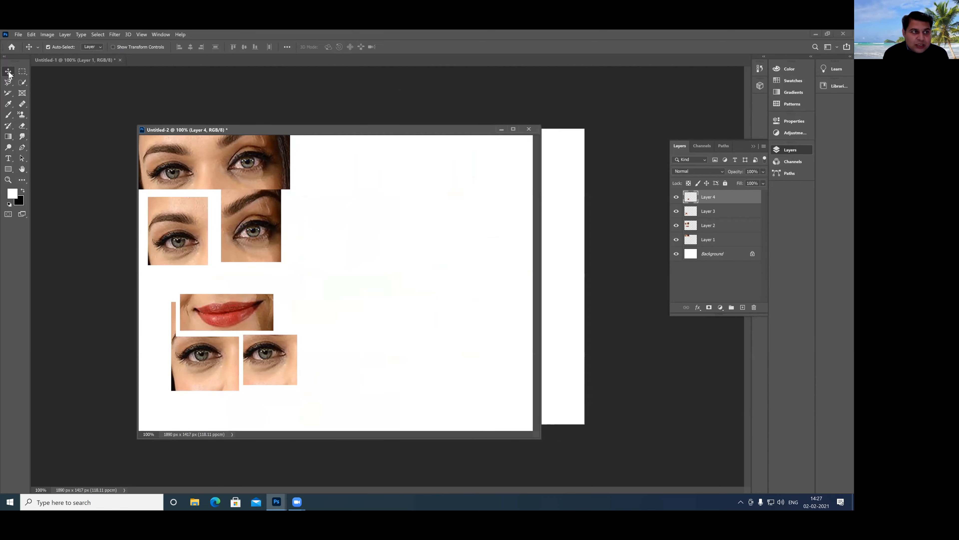
pyautogui.click(22, 72)
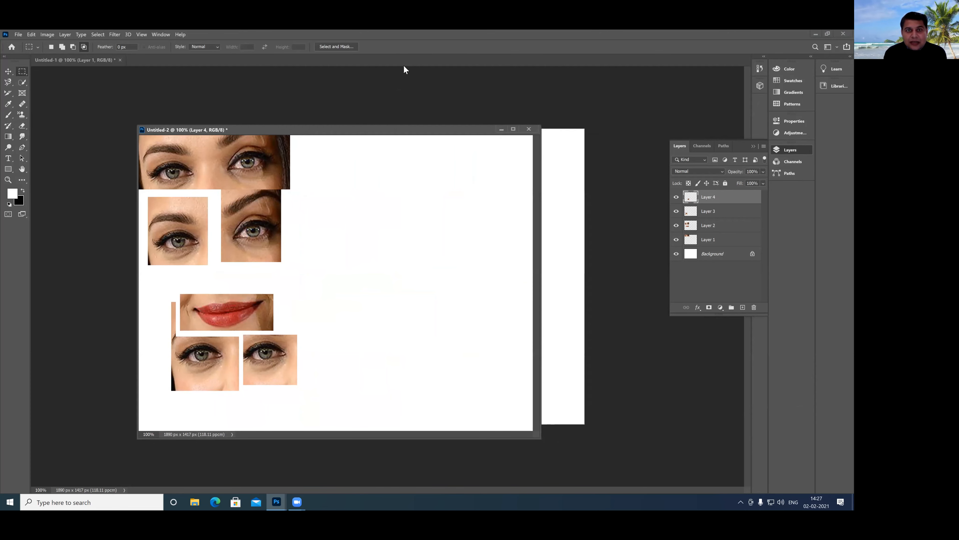
pyautogui.moveTo(54, 111); pyautogui.dragTo(51, 55)
pyautogui.moveTo(72, 103); pyautogui.dragTo(68, 55)
pyautogui.moveTo(86, 98); pyautogui.dragTo(75, 54)
pyautogui.moveTo(102, 95); pyautogui.dragTo(90, 56)
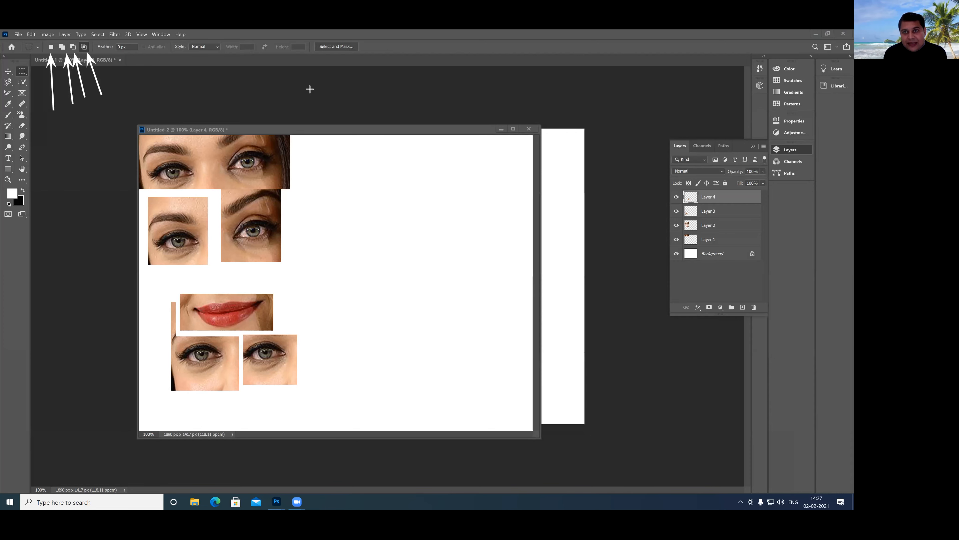
pyautogui.click(524, 95)
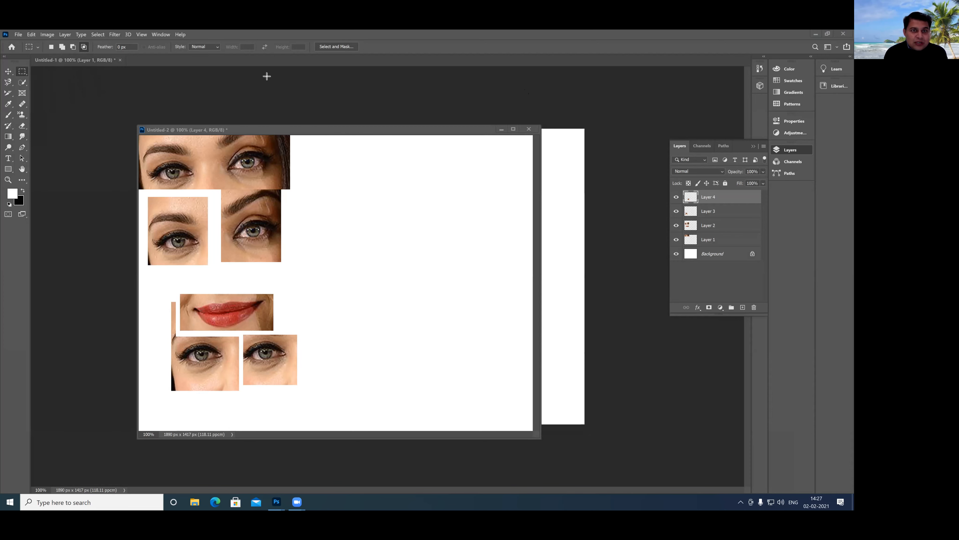
pyautogui.click(8, 73)
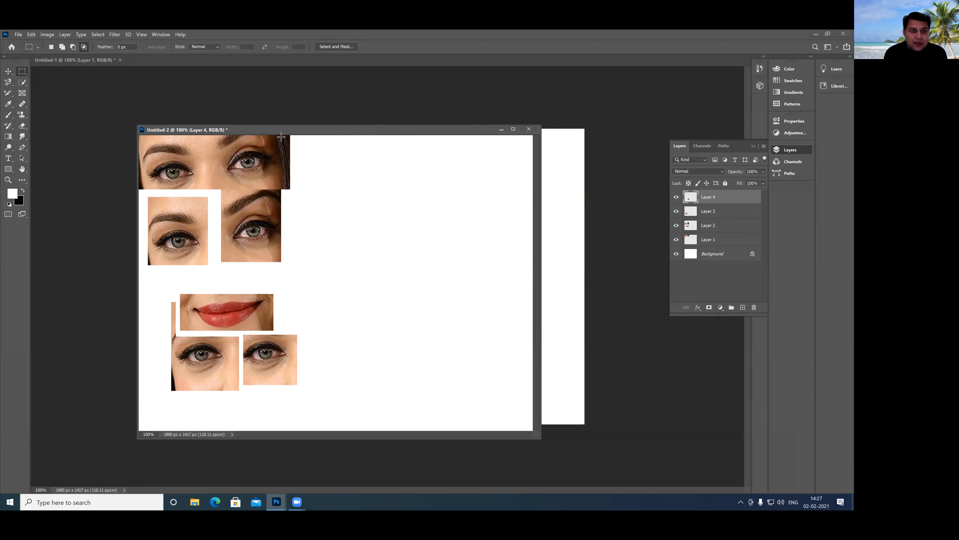
# Move the Untitled-2 window and the Layers panel aside to uncover the portrait, and set the marquee's feather to 50 px.
pyautogui.moveTo(293, 133); pyautogui.dragTo(590, 110)
pyautogui.moveTo(723, 145); pyautogui.dragTo(805, 172)
pyautogui.moveTo(719, 145); pyautogui.dragTo(811, 172)
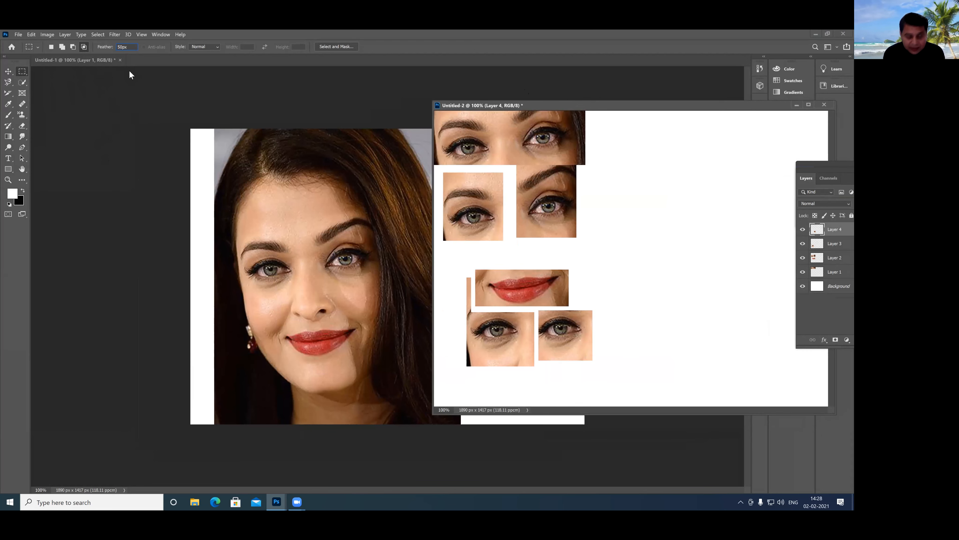
pyautogui.press('Return')
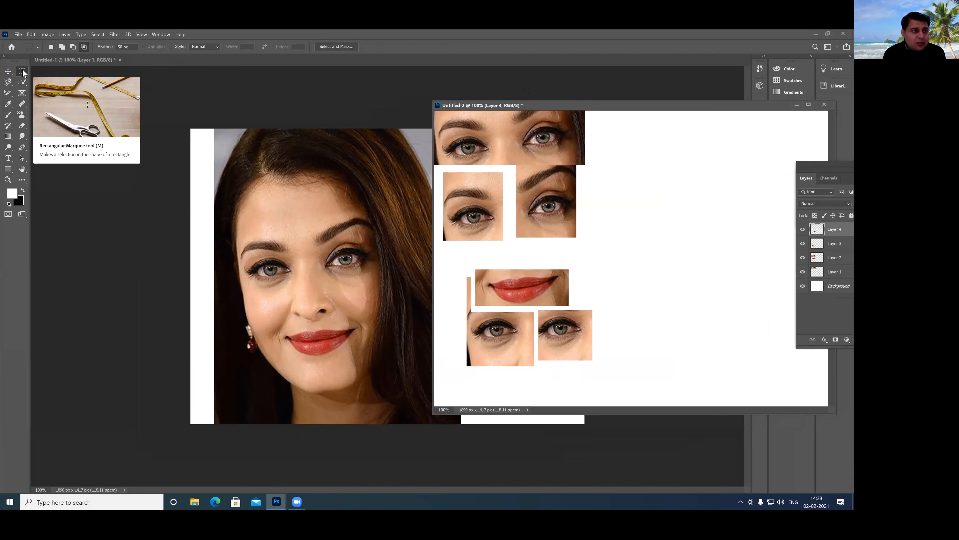
# Select both of the portrait's eyes with the 50 px feathered marquee and copy them into the blank area of Untitled-2.
pyautogui.click(246, 241)
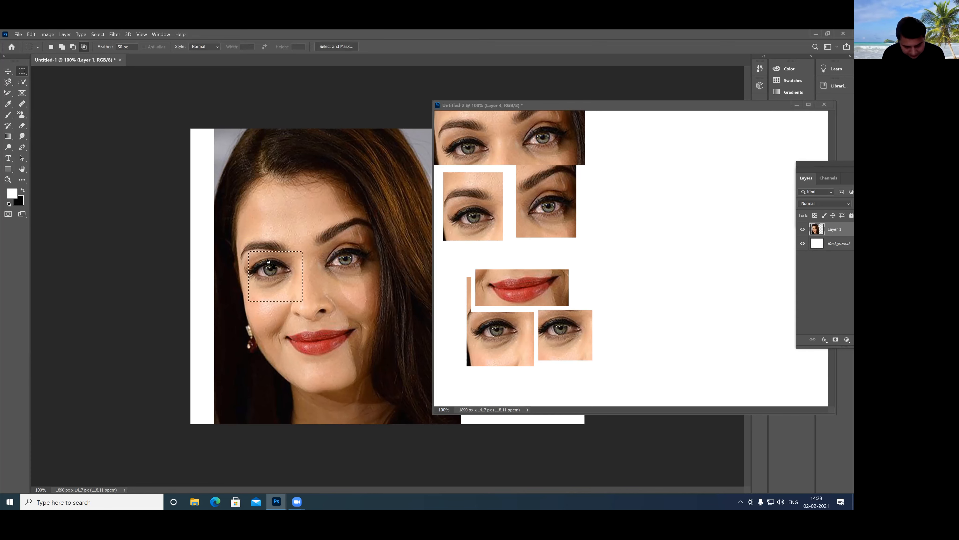
pyautogui.click(269, 264)
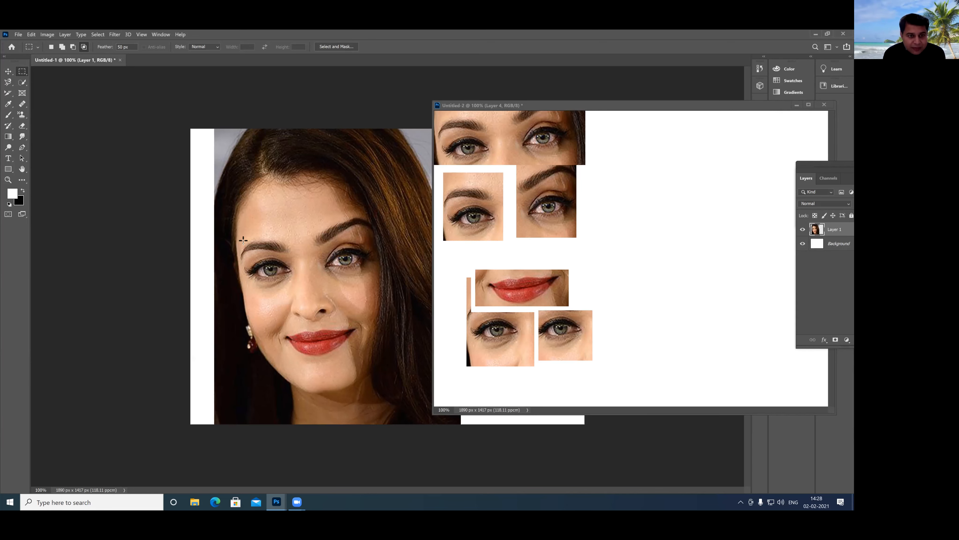
pyautogui.moveTo(241, 238); pyautogui.dragTo(374, 293)
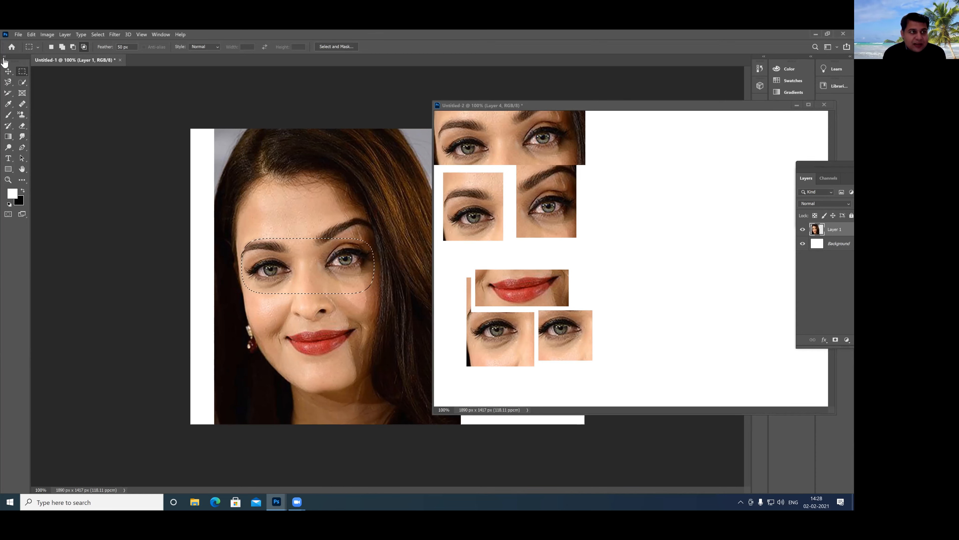
pyautogui.click(8, 72)
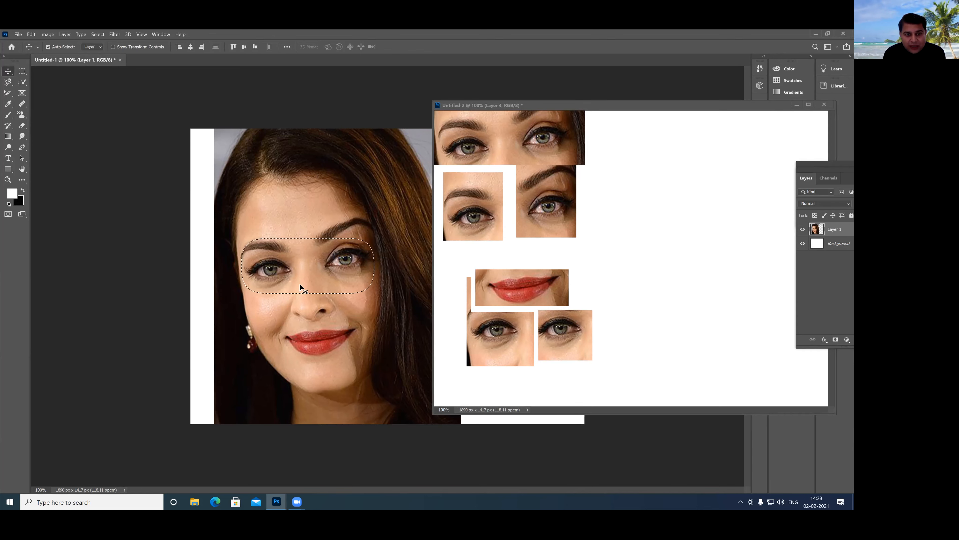
pyautogui.moveTo(372, 292); pyautogui.dragTo(647, 227)
pyautogui.moveTo(613, 109); pyautogui.dragTo(340, 151)
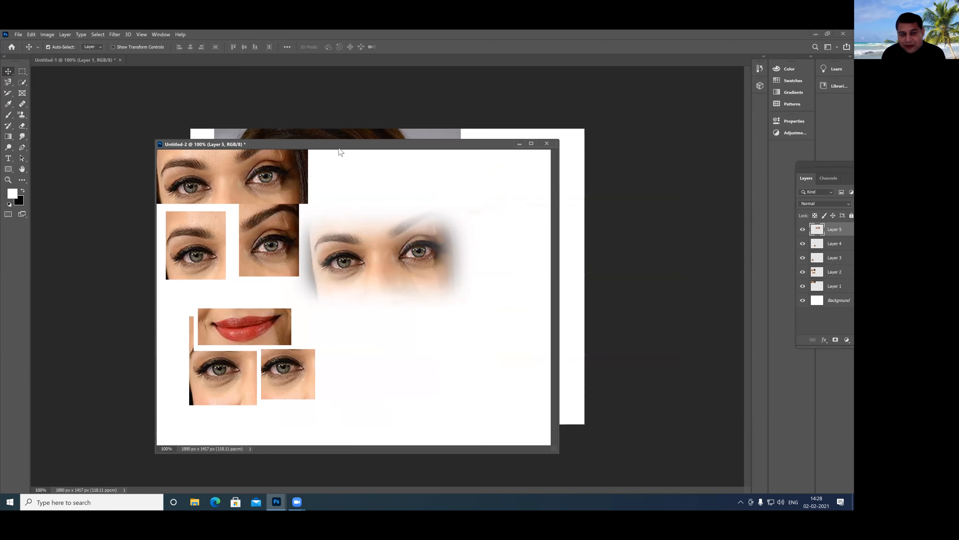
# Close Untitled-2 without saving and deselect the eye area in the portrait.
pyautogui.click(547, 144)
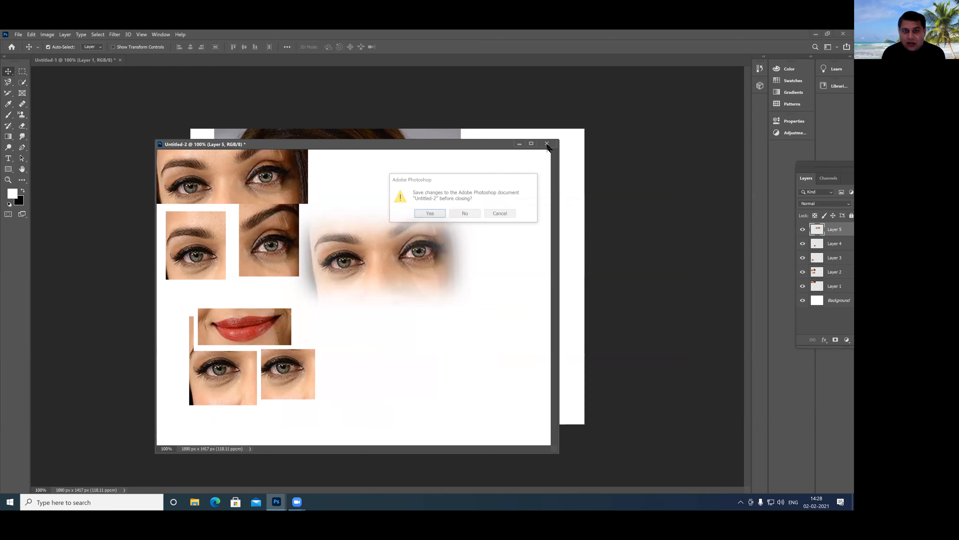
pyautogui.click(465, 213)
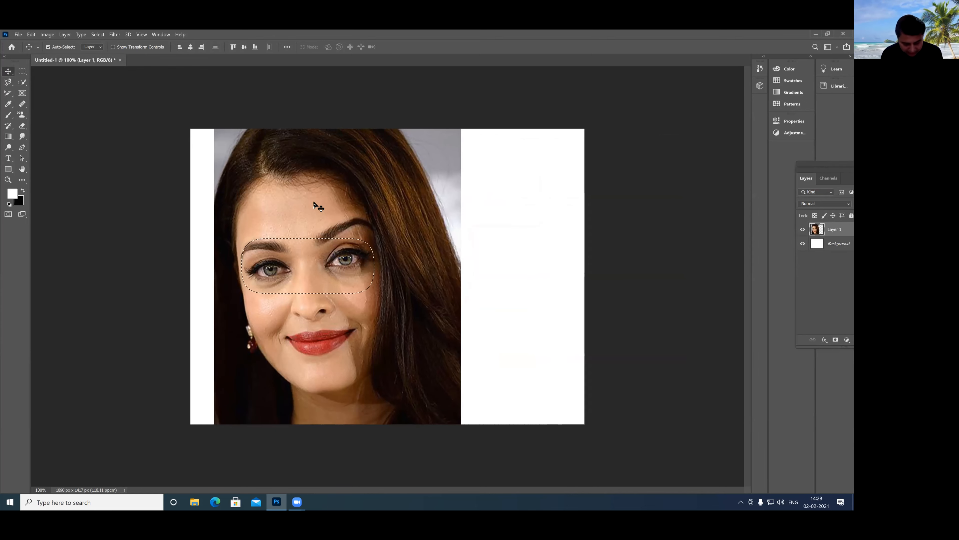
pyautogui.hotkey('ctrl', 'd')
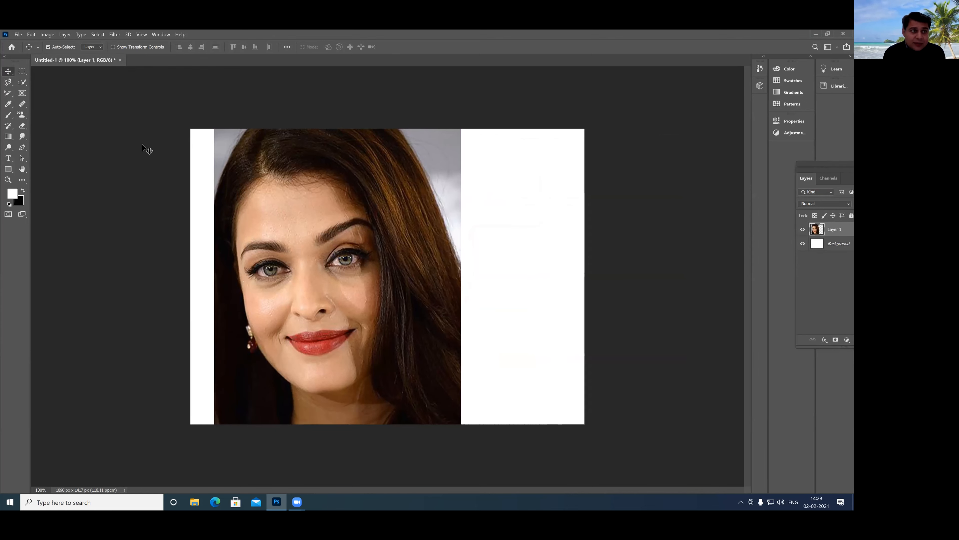
# Try to open the india_gate image from the Desktop.
pyautogui.click(18, 34)
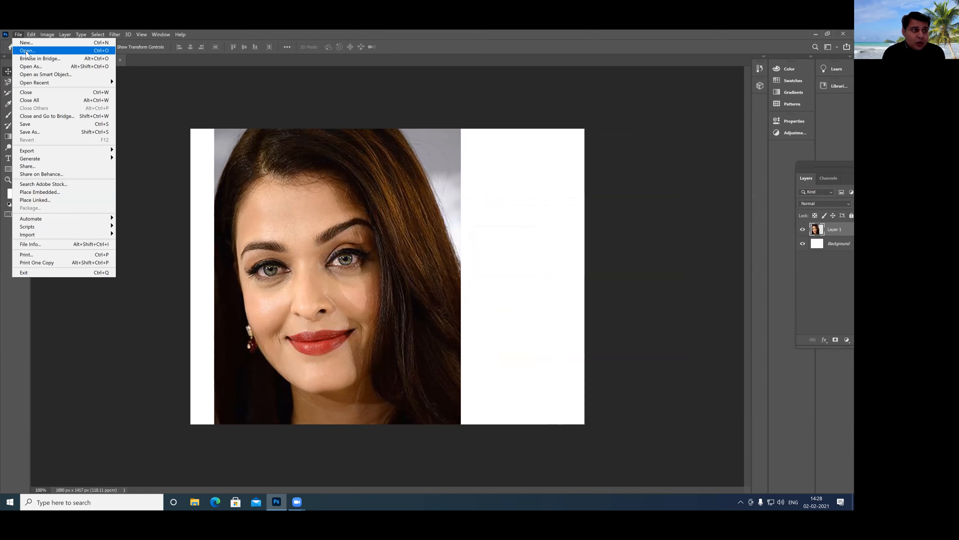
pyautogui.click(27, 51)
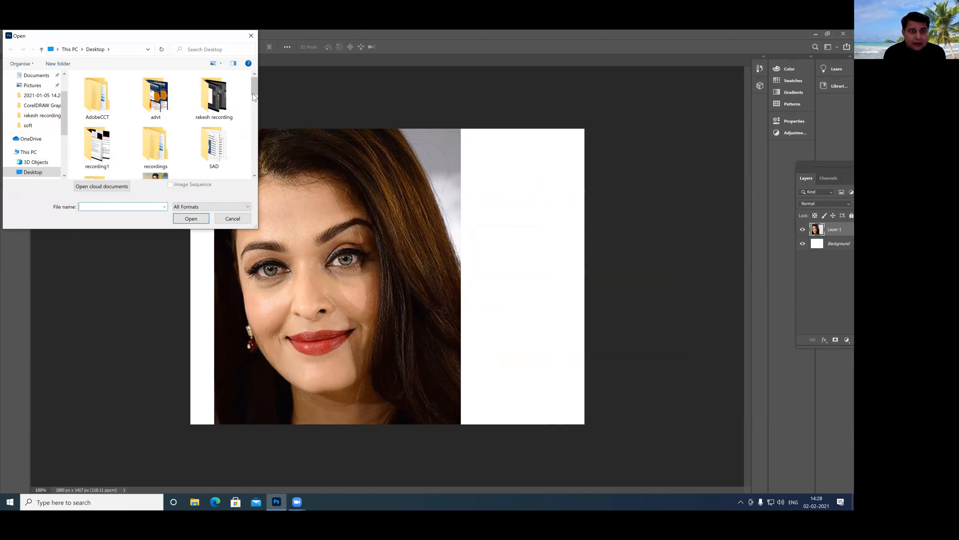
pyautogui.moveTo(255, 95); pyautogui.dragTo(257, 152)
pyautogui.click(217, 117)
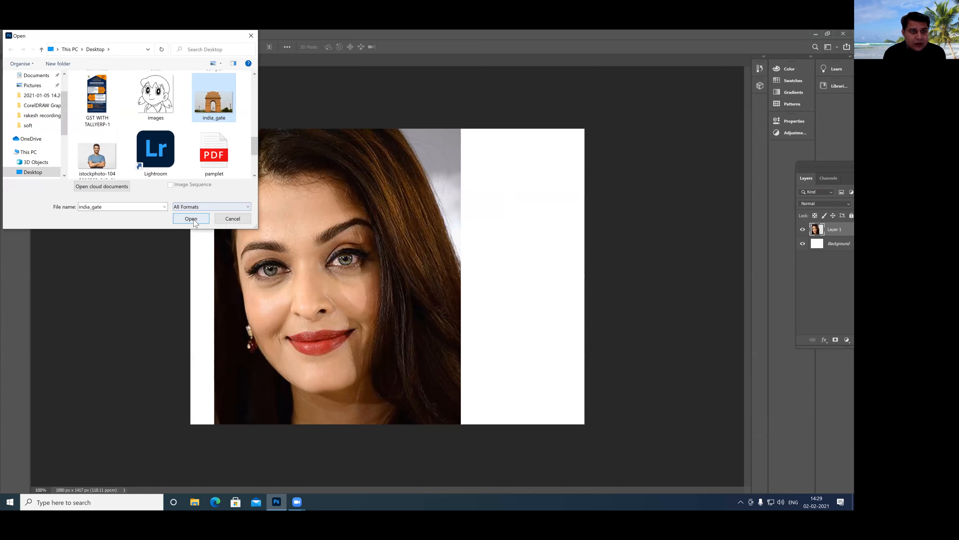
pyautogui.click(202, 219)
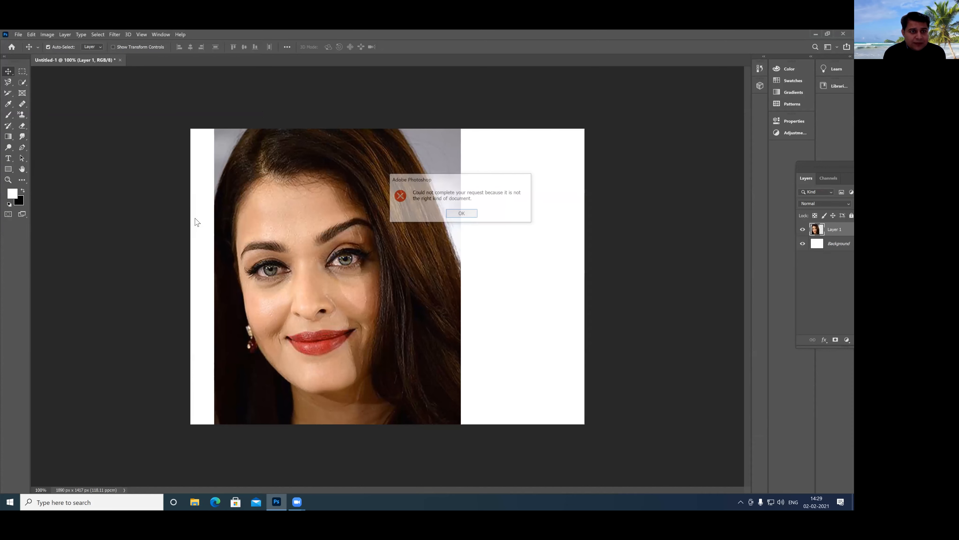
pyautogui.click(456, 215)
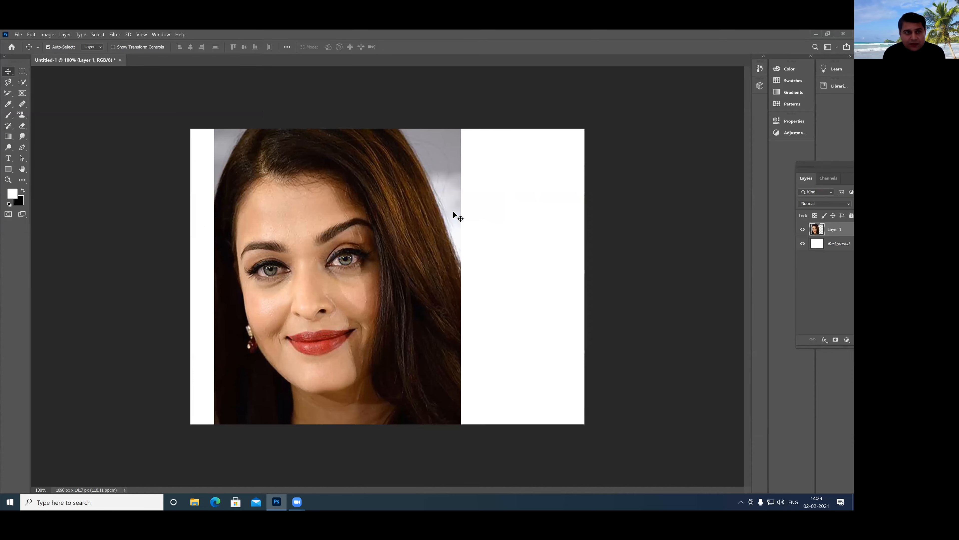
# Open the Desktop photo of the man in a blue jacket and float it in its own window beside the woman's face.
pyautogui.click(18, 34)
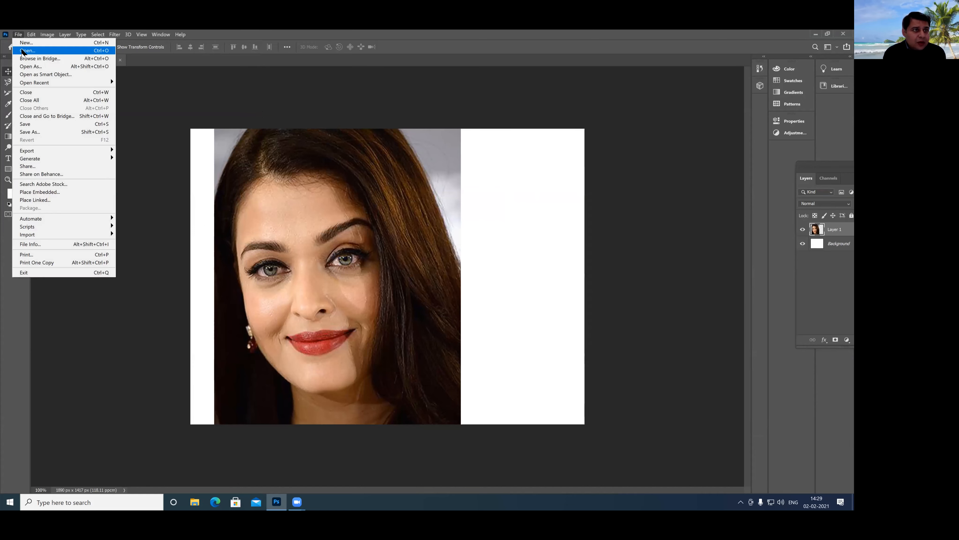
pyautogui.click(24, 51)
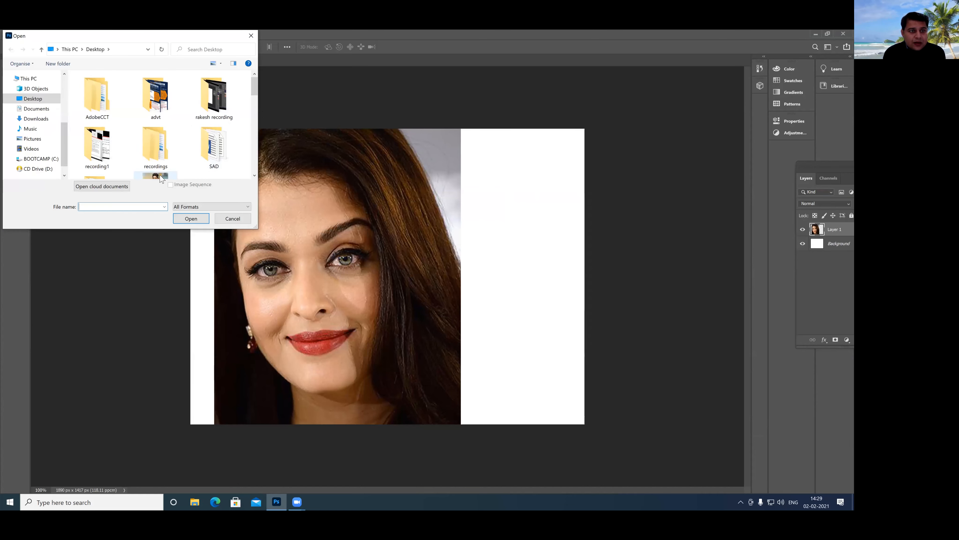
pyautogui.click(159, 173)
pyautogui.click(193, 221)
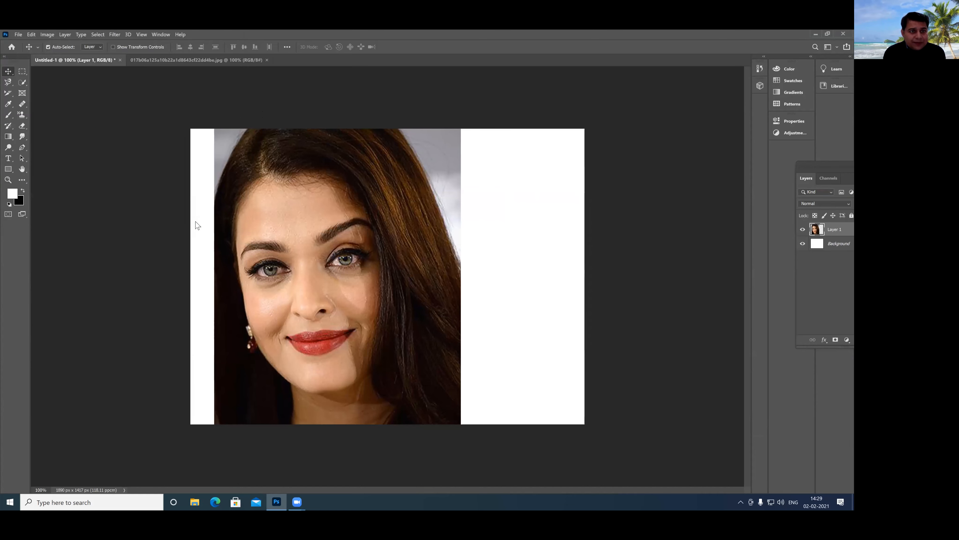
pyautogui.moveTo(184, 62); pyautogui.dragTo(466, 117)
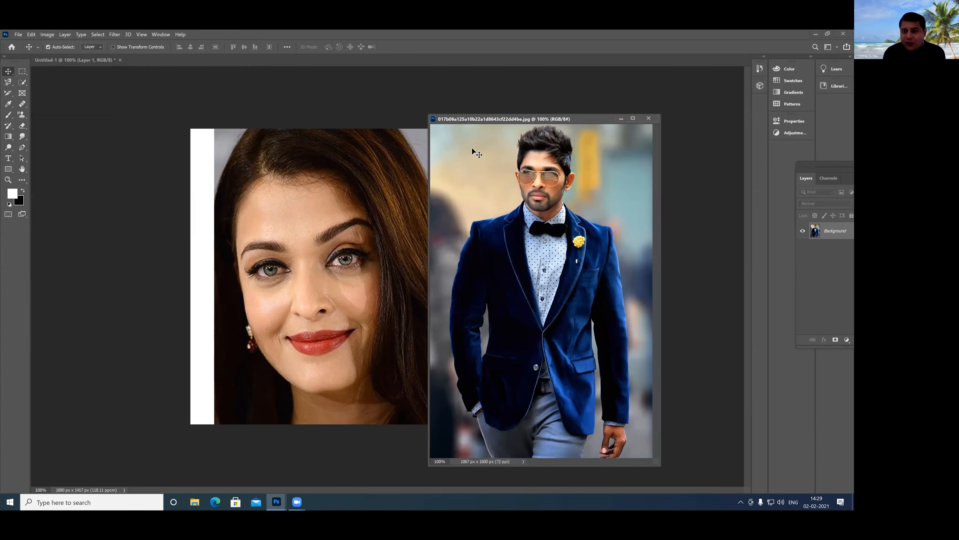
pyautogui.click(19, 35)
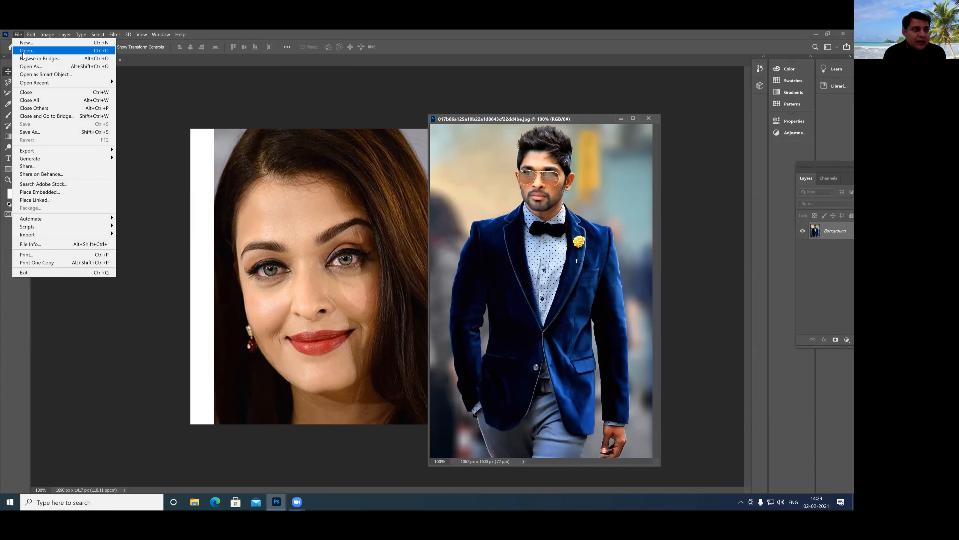
pyautogui.click(24, 51)
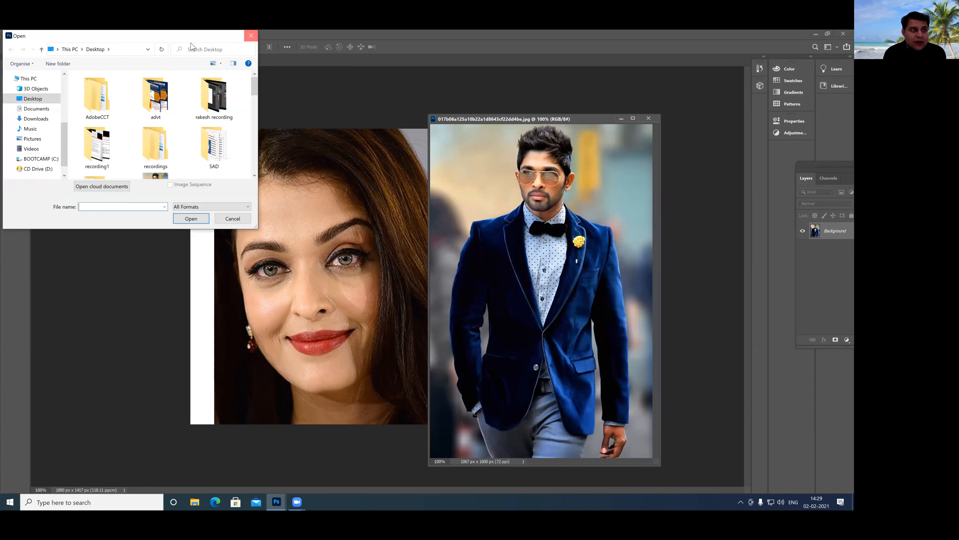
pyautogui.click(251, 36)
# Create a white 16 × 12 cm RGB document at 118.11 pixels/centimeter and separate the blue-jacket photo into its own window.
pyautogui.click(22, 34)
pyautogui.click(26, 45)
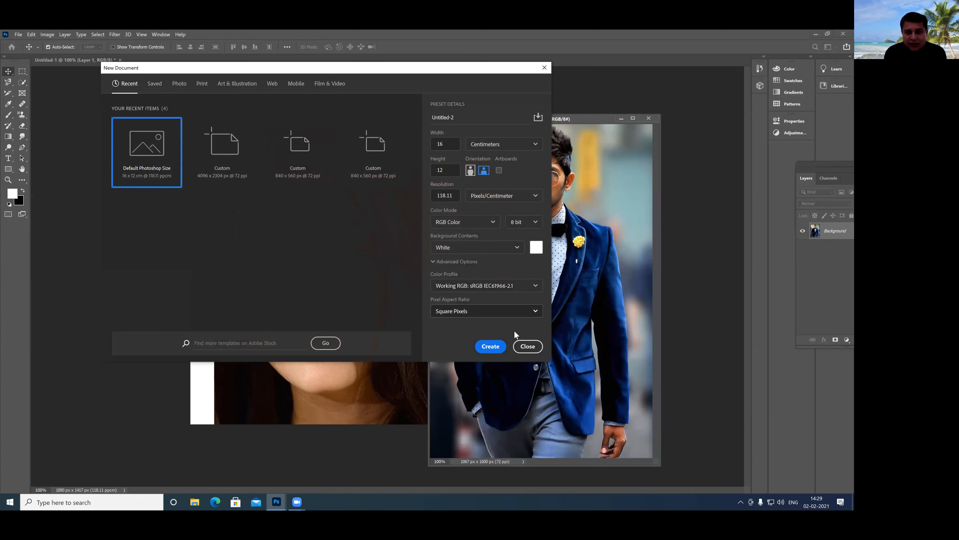
pyautogui.click(490, 346)
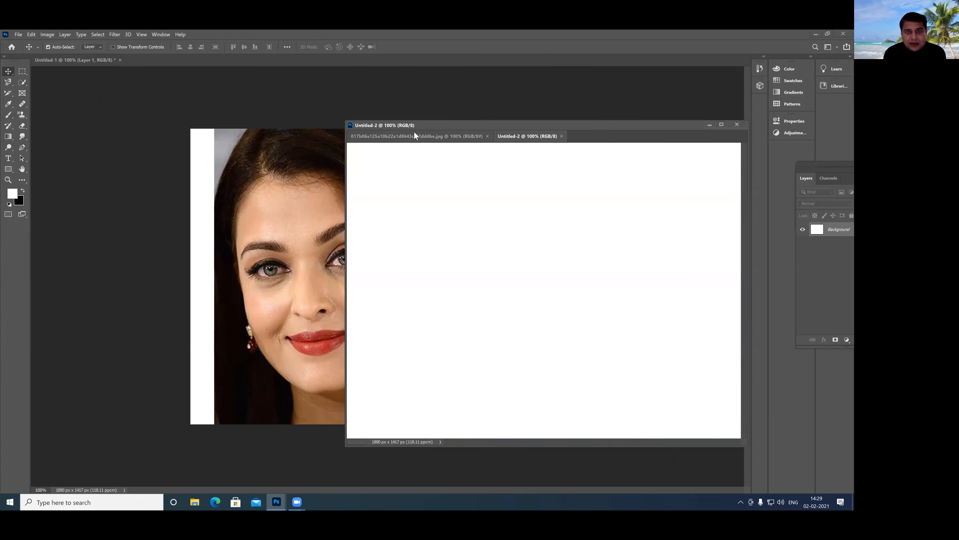
pyautogui.moveTo(436, 134); pyautogui.dragTo(189, 155)
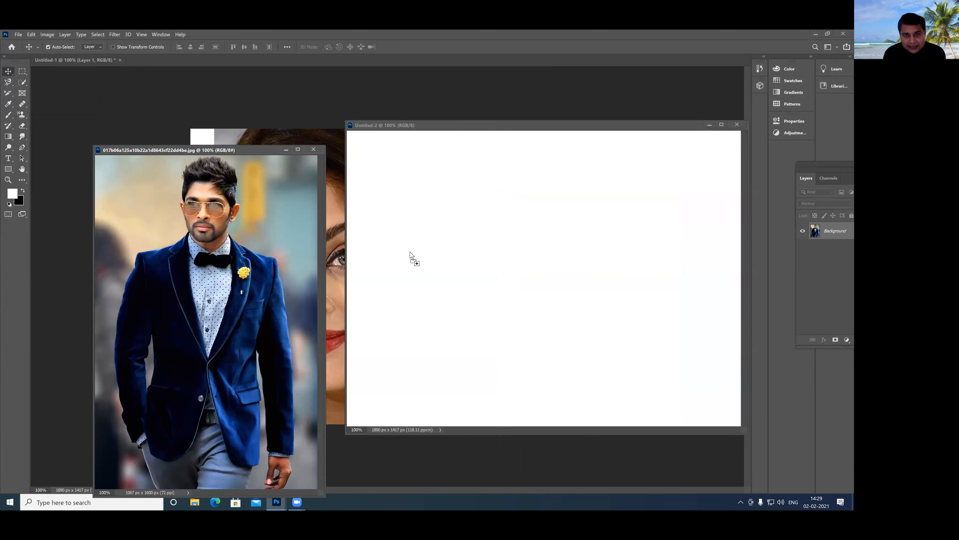
# Copy the blue-jacket photo into Untitled-2, close its source file, and align the copy with the canvas's upper-left corner.
pyautogui.moveTo(443, 261); pyautogui.dragTo(442, 261)
pyautogui.click(313, 150)
pyautogui.moveTo(400, 271); pyautogui.dragTo(453, 181)
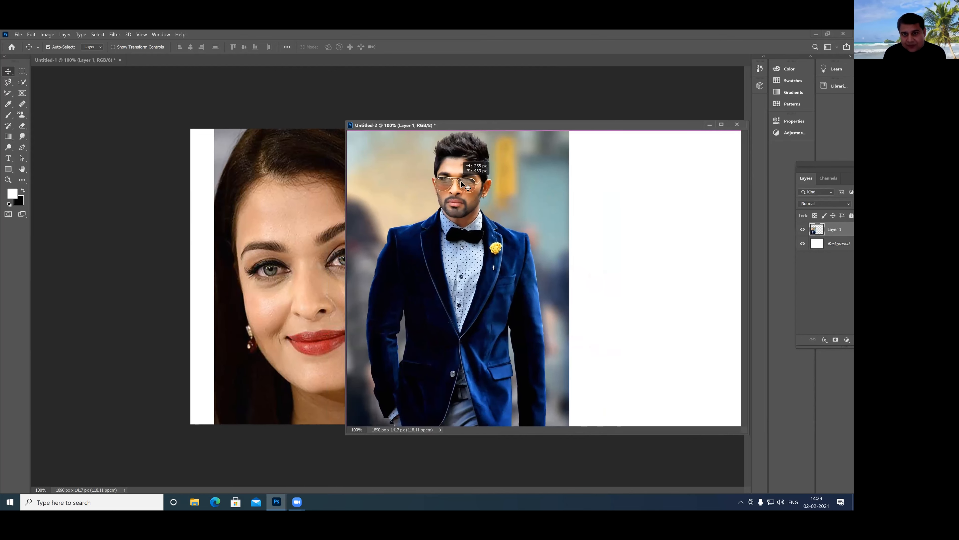
pyautogui.moveTo(465, 132); pyautogui.dragTo(540, 134)
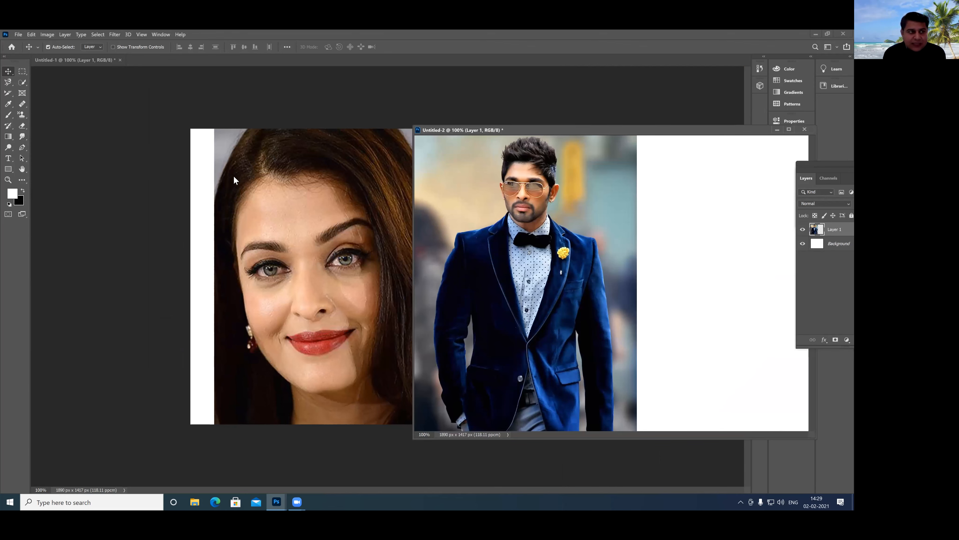
# Select both of the portrait's eyes with the 50 px feathered marquee and copy them onto the man's jacket in Untitled-2.
pyautogui.click(22, 73)
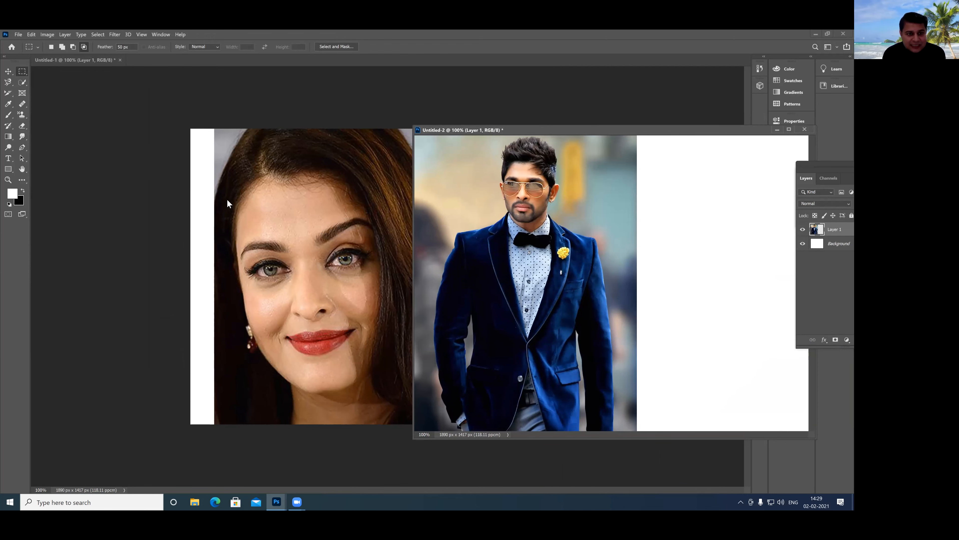
pyautogui.click(241, 236)
pyautogui.moveTo(239, 234); pyautogui.dragTo(379, 281)
pyautogui.click(8, 71)
pyautogui.moveTo(281, 262); pyautogui.dragTo(523, 316)
pyautogui.moveTo(540, 129); pyautogui.dragTo(315, 96)
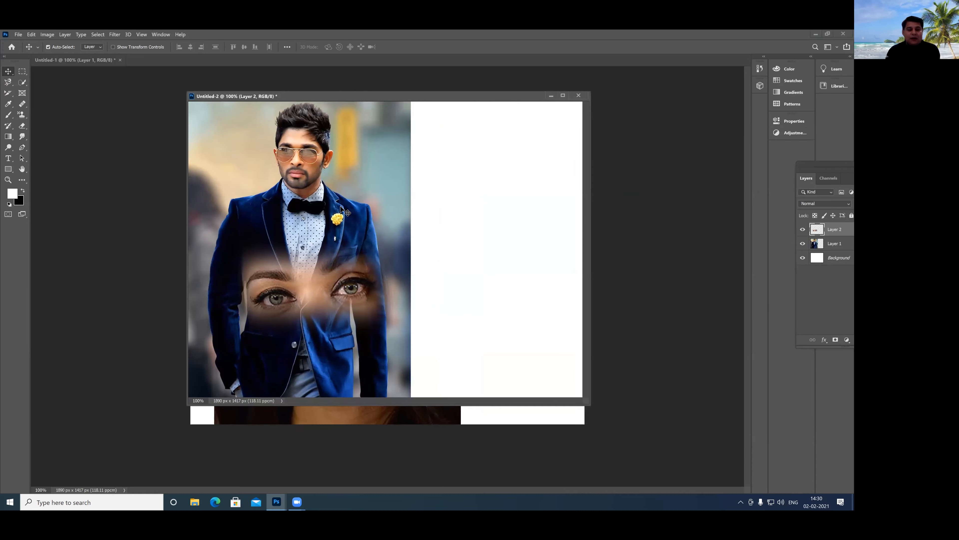